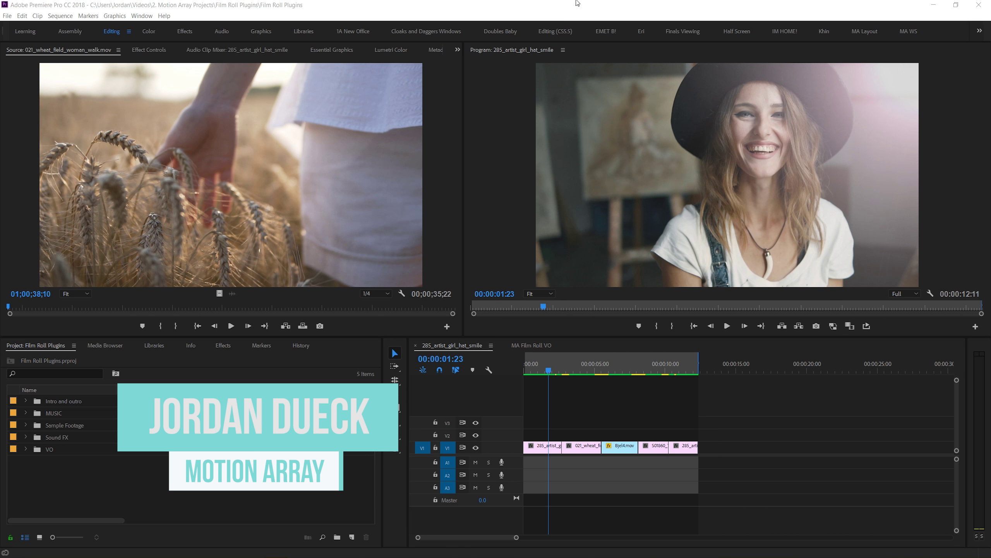
# Expand Video Transitions > MA Film Roll in the Effects panel.
pyautogui.click(577, 3)
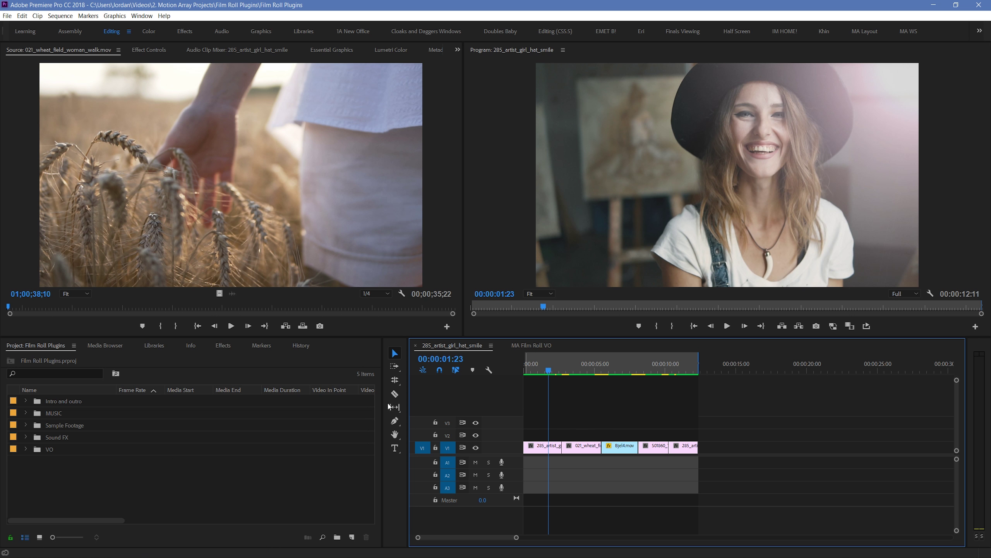
pyautogui.click(225, 345)
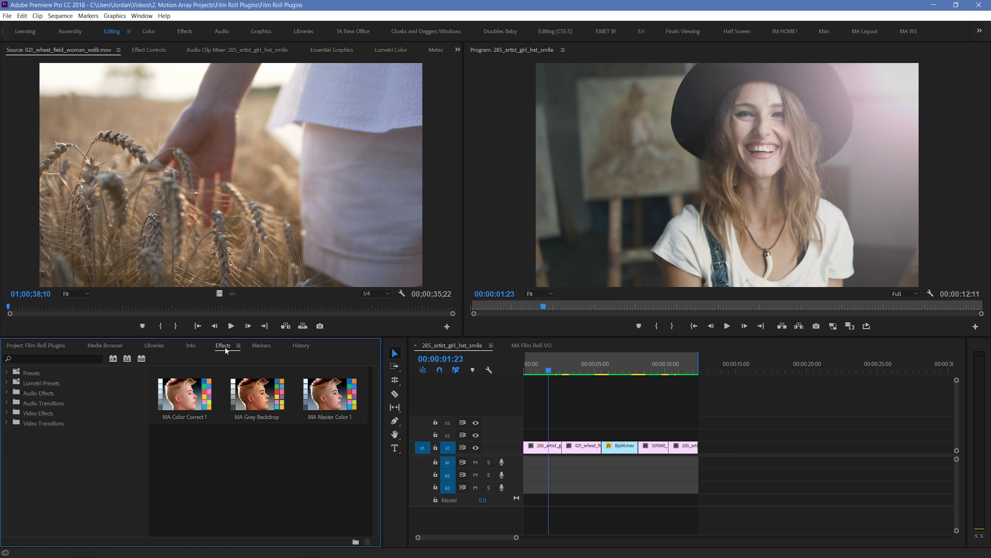
pyautogui.click(7, 423)
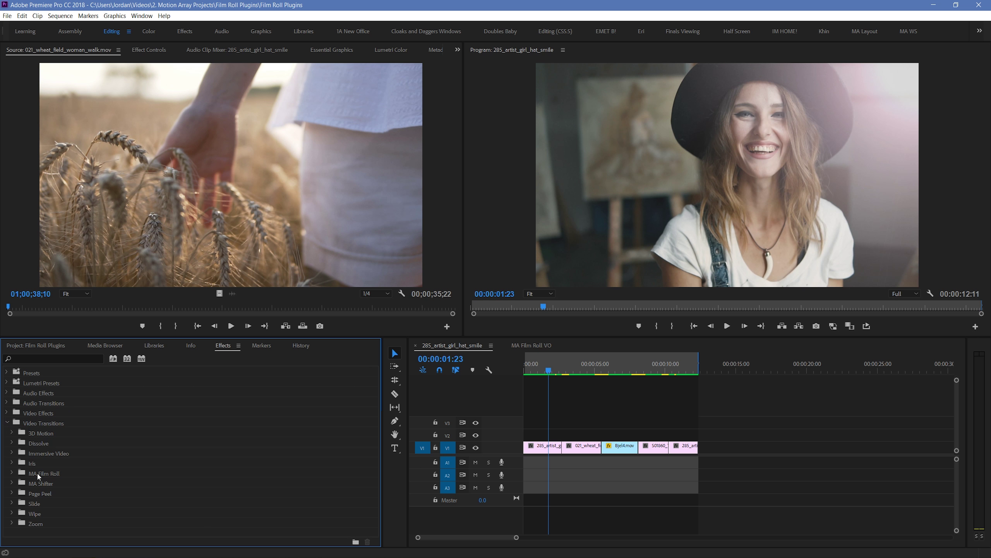
pyautogui.click(46, 472)
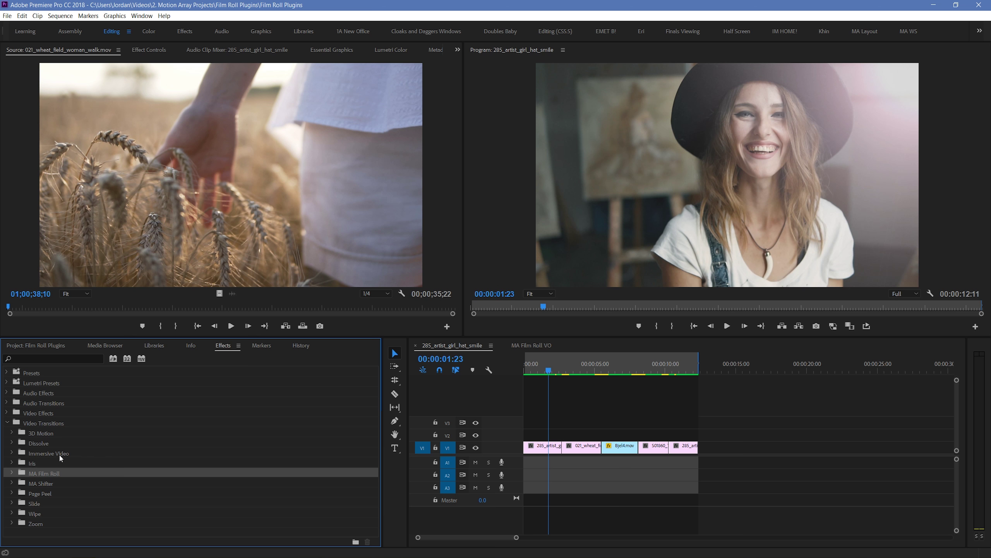
pyautogui.click(11, 472)
pyautogui.scroll(-1, 81, 465)
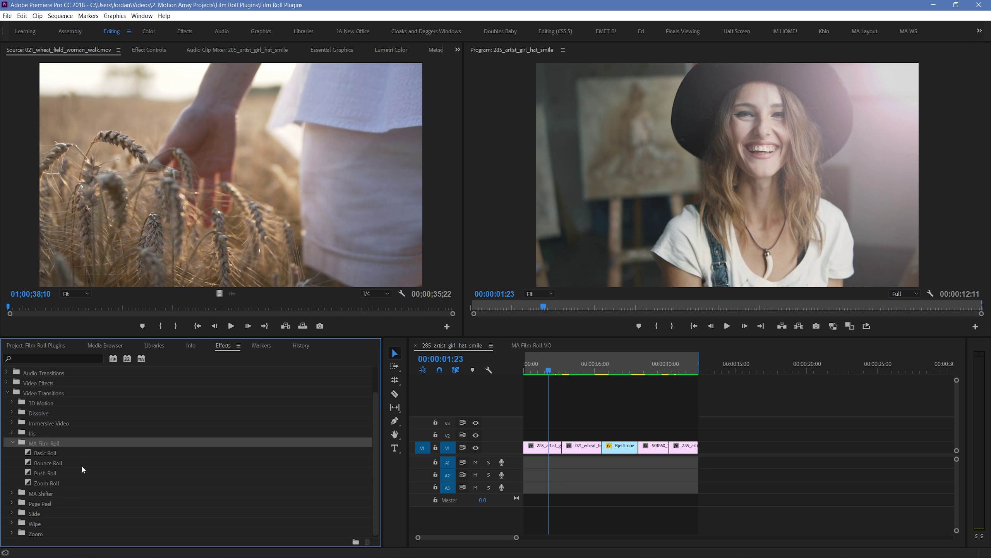
# Point out the Basic, Bounce, Push and Zoom Roll transitions in the MA Film Roll group.
pyautogui.click(40, 453)
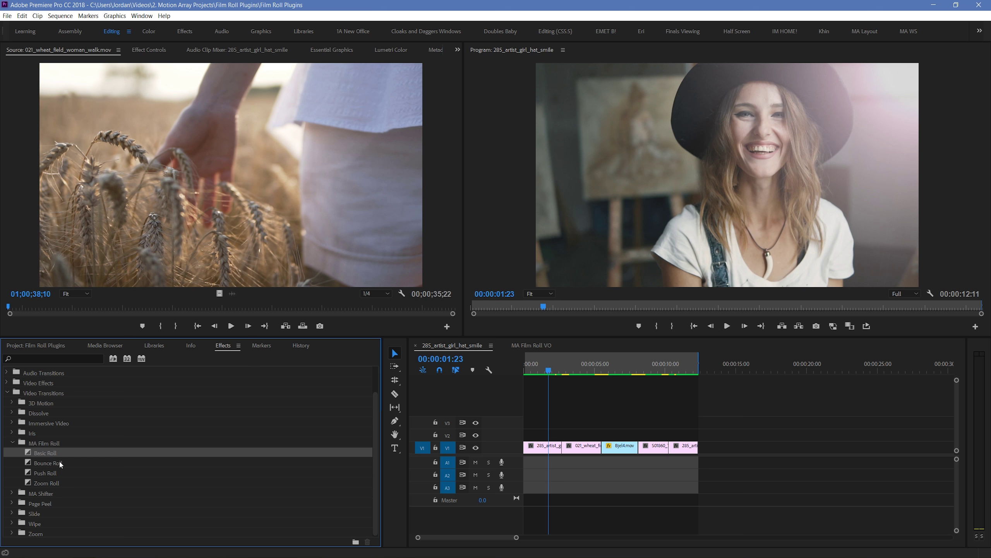
pyautogui.click(58, 462)
pyautogui.click(57, 472)
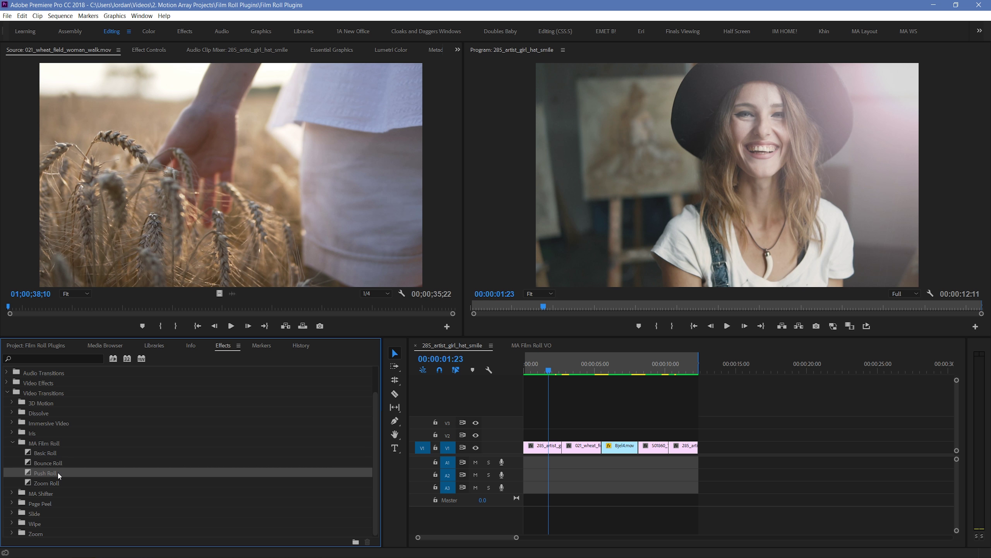
pyautogui.click(57, 482)
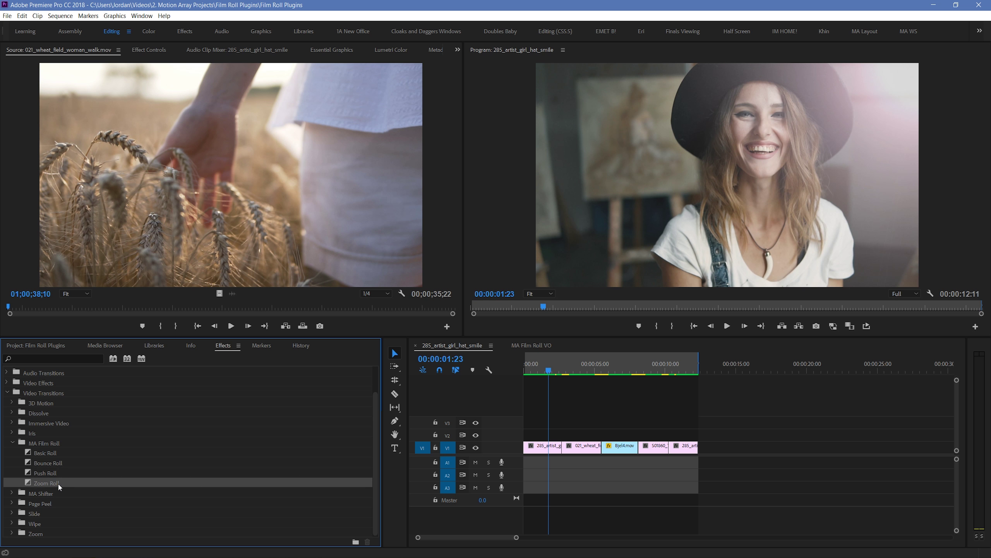
# Place Basic Roll, Bounce Roll and Zoom Roll on the cuts between the V1 clips.
pyautogui.click(779, 420)
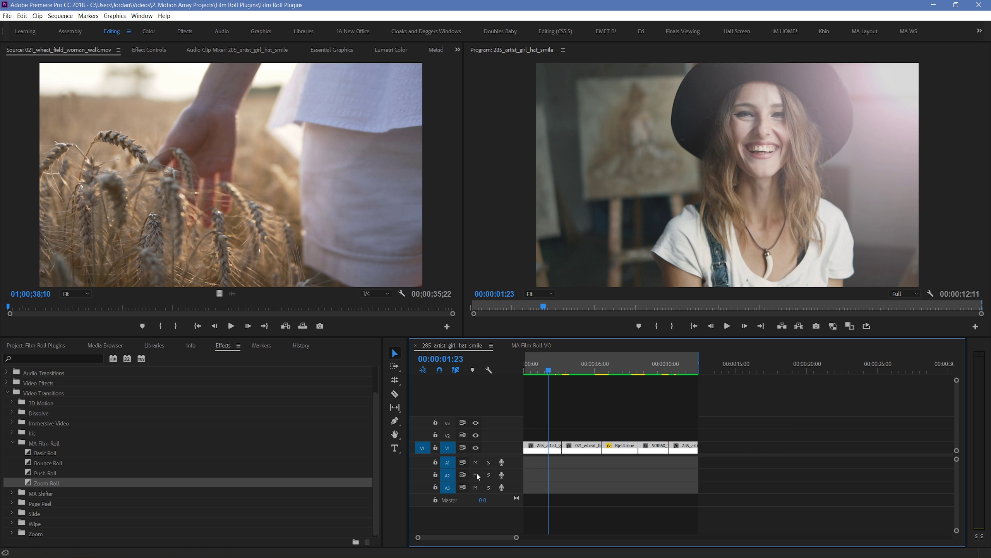
pyautogui.moveTo(93, 456); pyautogui.dragTo(562, 448)
pyautogui.moveTo(59, 463); pyautogui.dragTo(638, 450)
pyautogui.moveTo(44, 485); pyautogui.dragTo(668, 449)
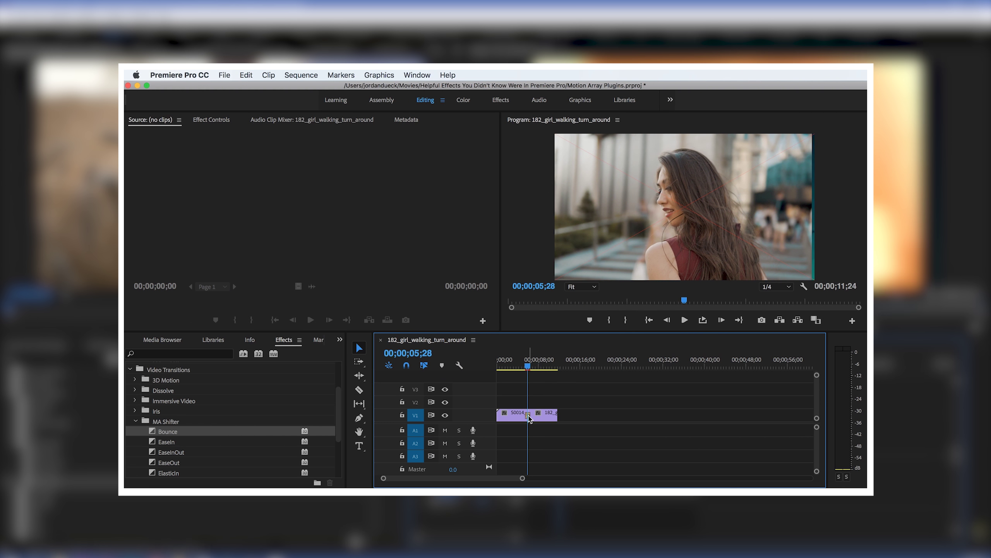
# Zoom in on the transition, dismiss its login prompt, and play the sequence to preview.
pyautogui.press('=')
pyautogui.press('=')
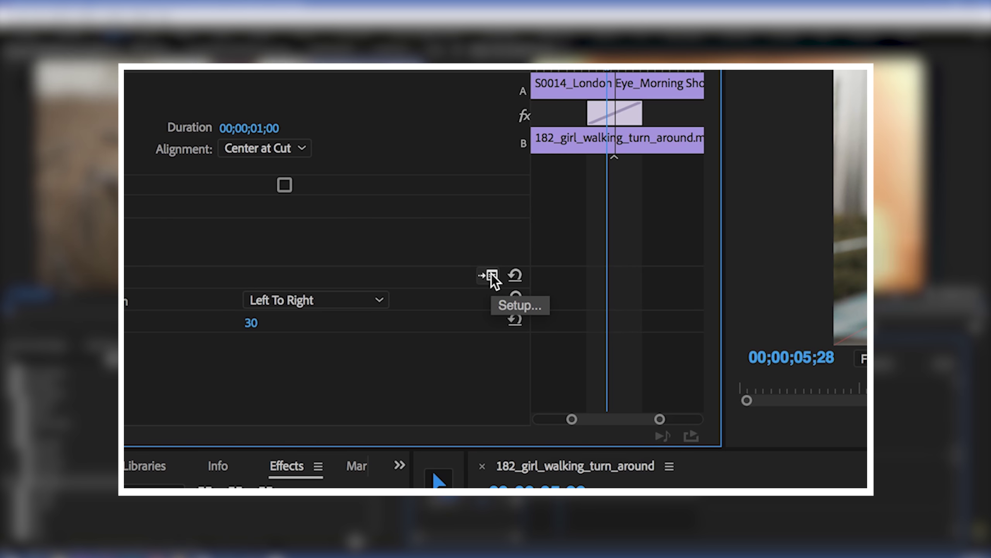
pyautogui.click(492, 275)
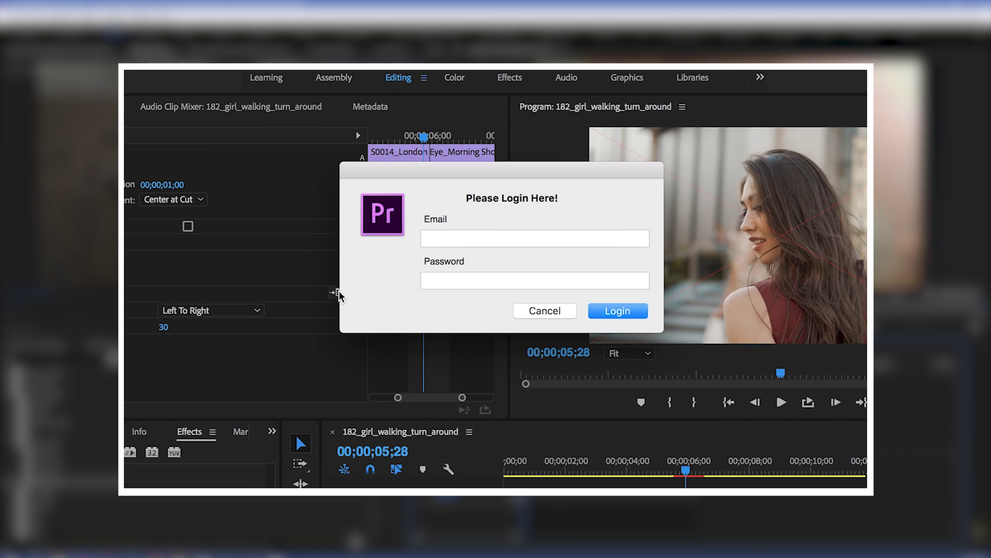
pyautogui.click(465, 244)
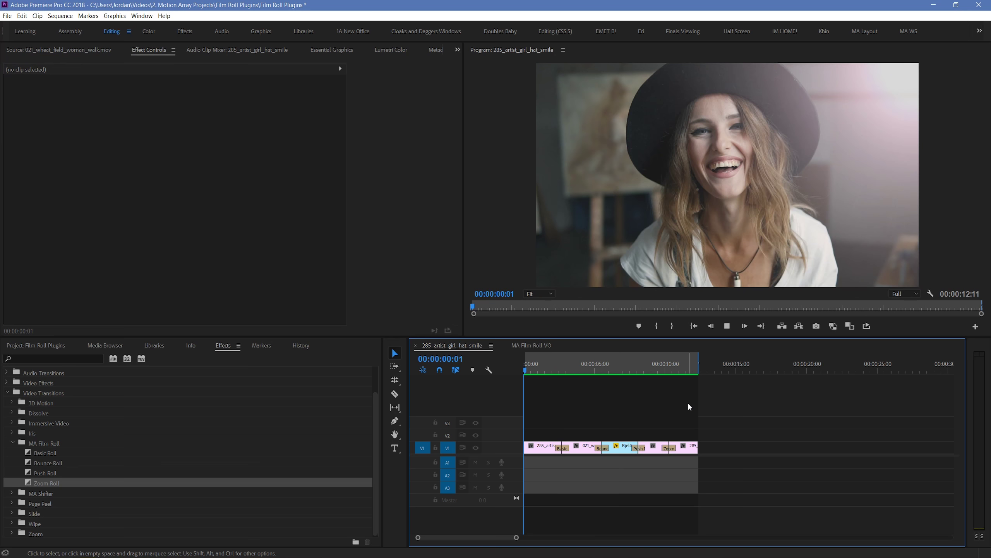
pyautogui.press('space')
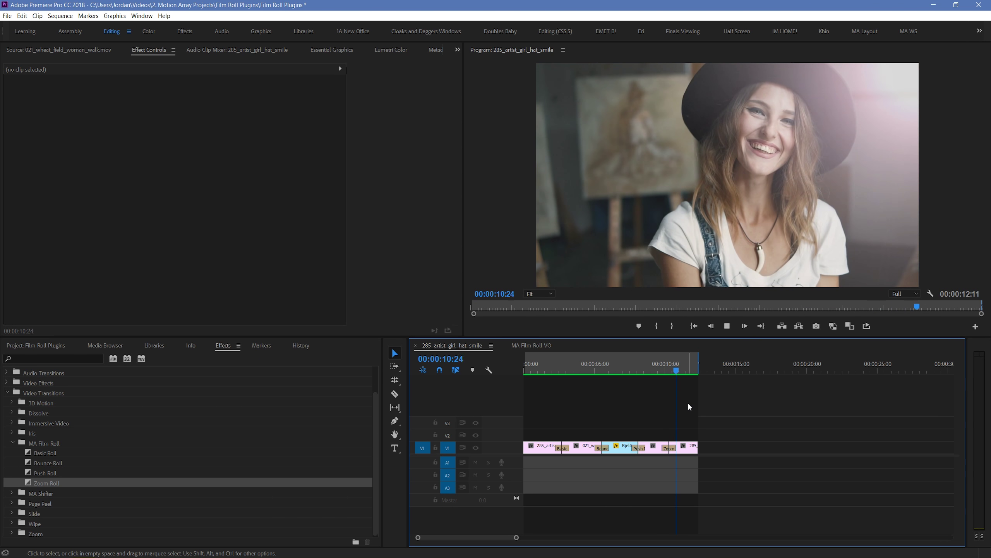
# Park inside the first transition and select Basic Roll (Left To Right, Cycle 3, Blur 65).
pyautogui.click(548, 370)
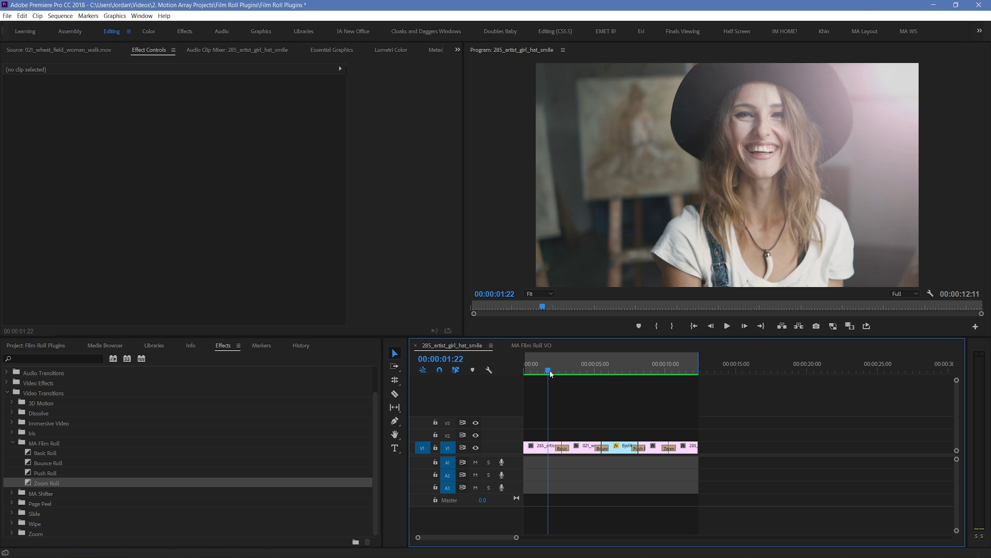
pyautogui.click(560, 371)
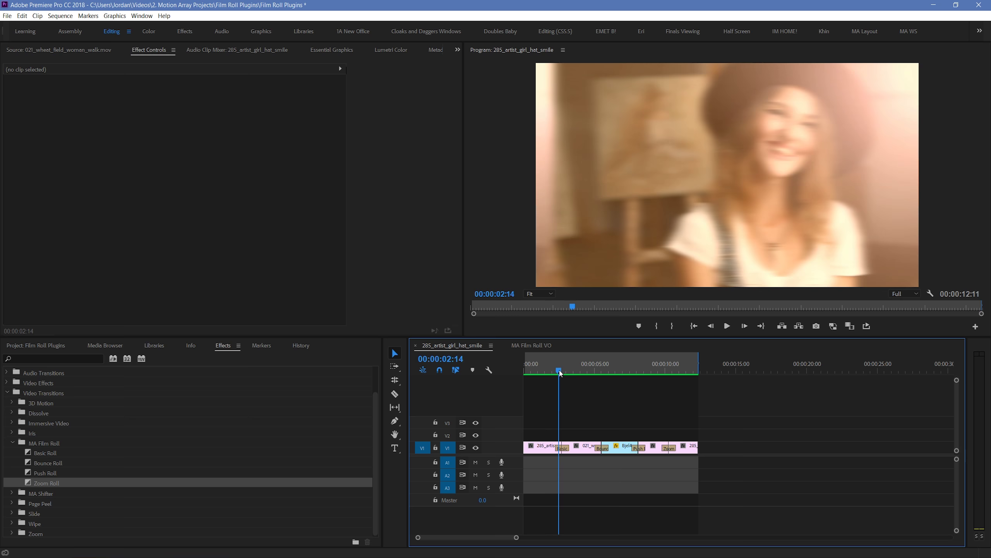
pyautogui.press('=')
pyautogui.hotkey('shift', 'k')
pyautogui.click(678, 448)
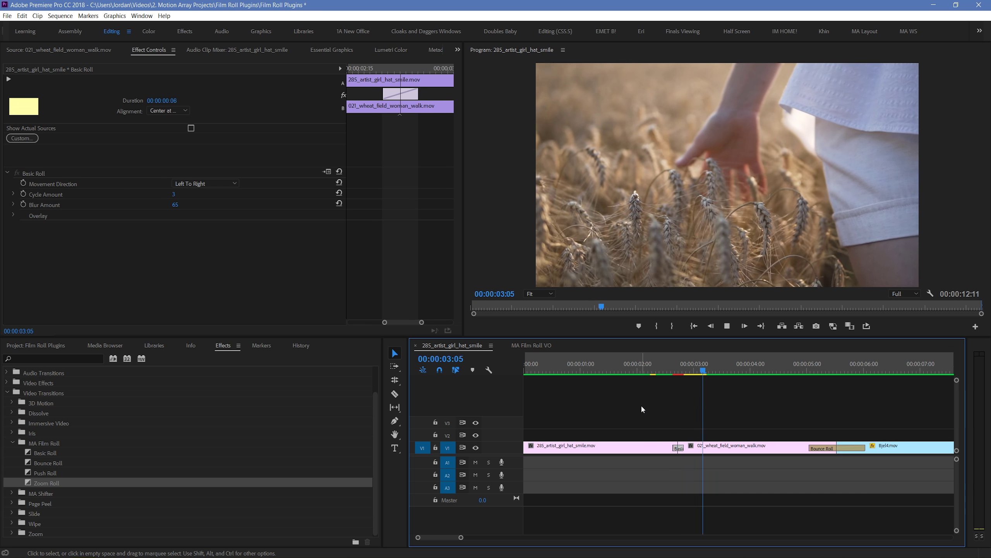
# Lengthen the Basic Roll transition to 00:00:01:16 and play it back.
pyautogui.press('space')
pyautogui.moveTo(683, 448); pyautogui.dragTo(720, 448)
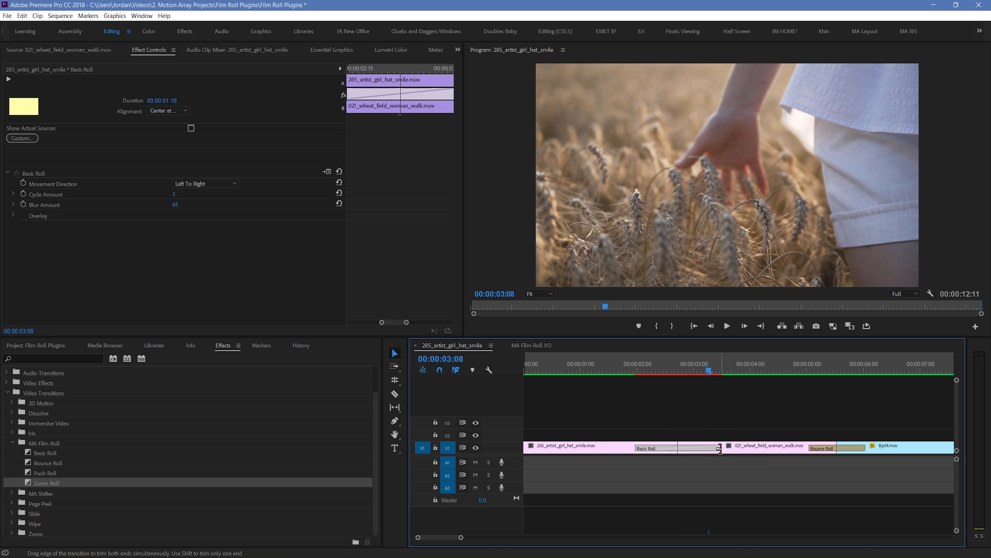
pyautogui.click(621, 366)
pyautogui.press('space')
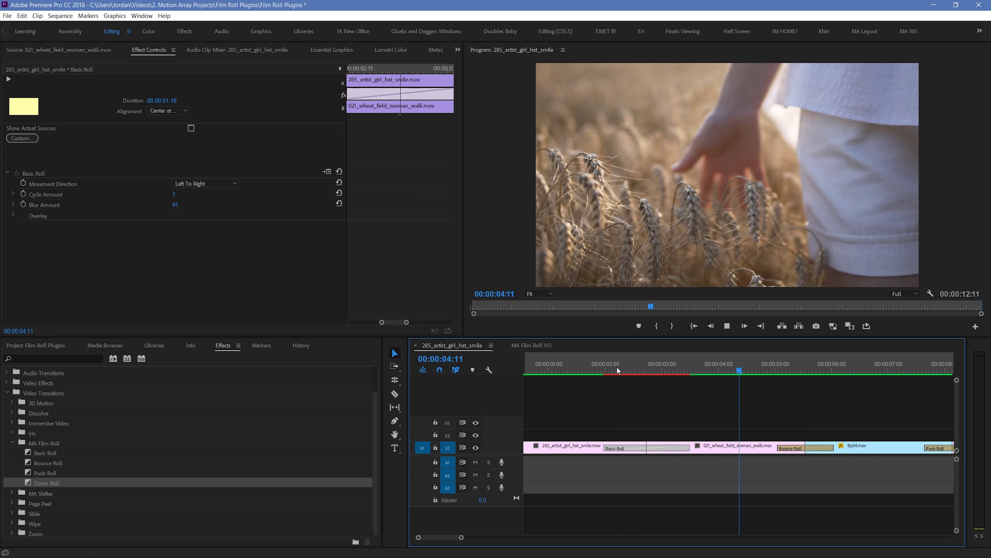
pyautogui.press('space')
# Shorten the Basic Roll transition to 00:00:00:24 and park inside it.
pyautogui.click(668, 398)
pyautogui.moveTo(682, 448); pyautogui.dragTo(663, 454)
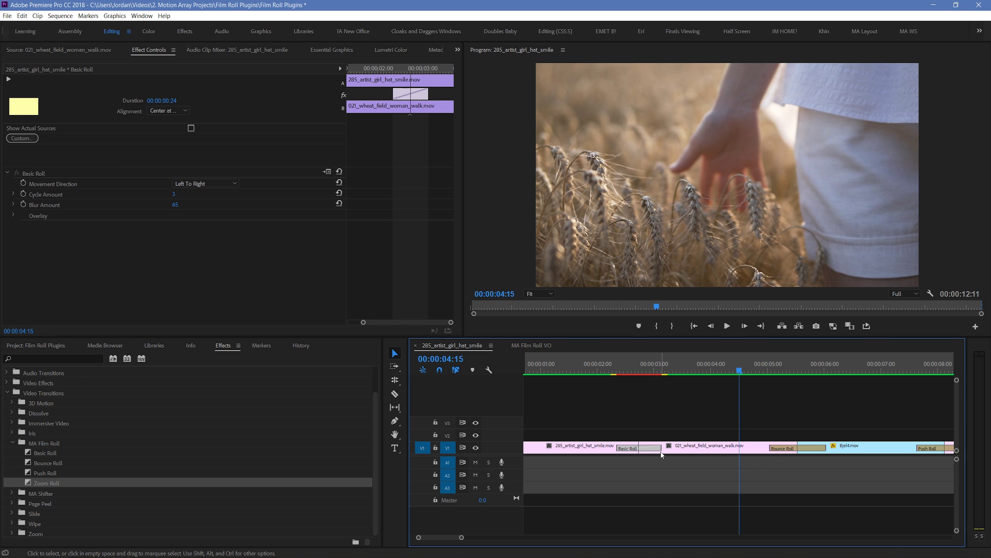
pyautogui.click(640, 370)
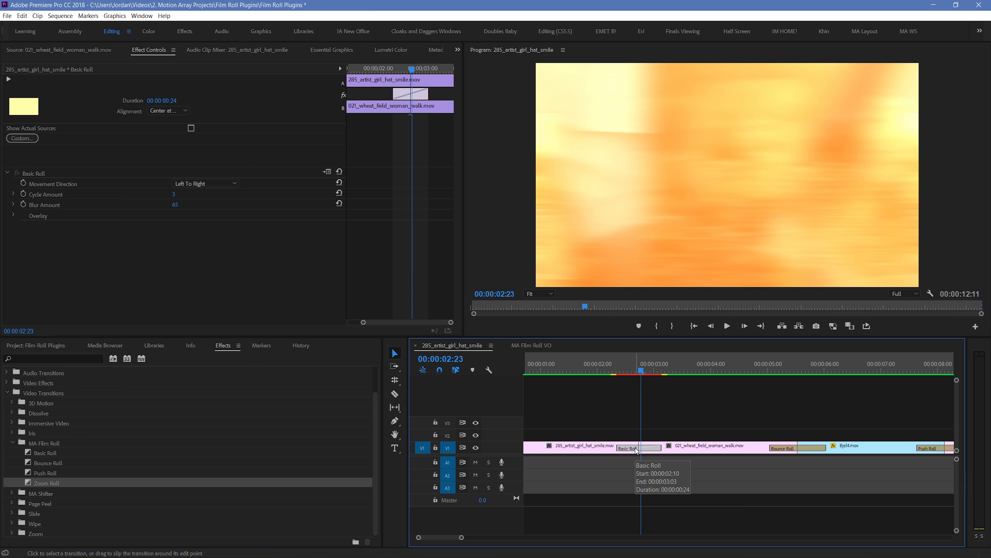
# Set Basic Roll's Movement Direction to Right To Left and preview it.
pyautogui.click(203, 182)
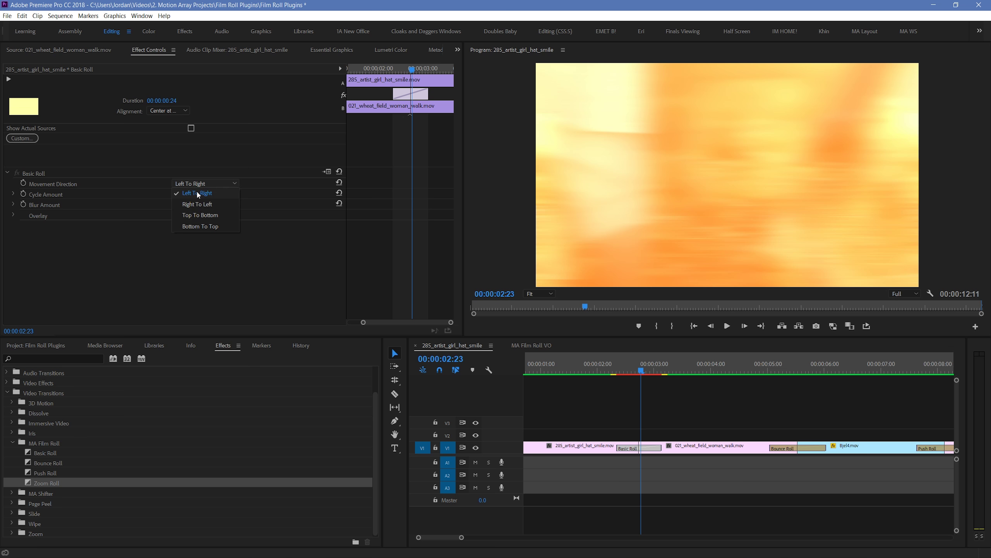
pyautogui.click(217, 204)
pyautogui.click(616, 374)
pyautogui.press('space')
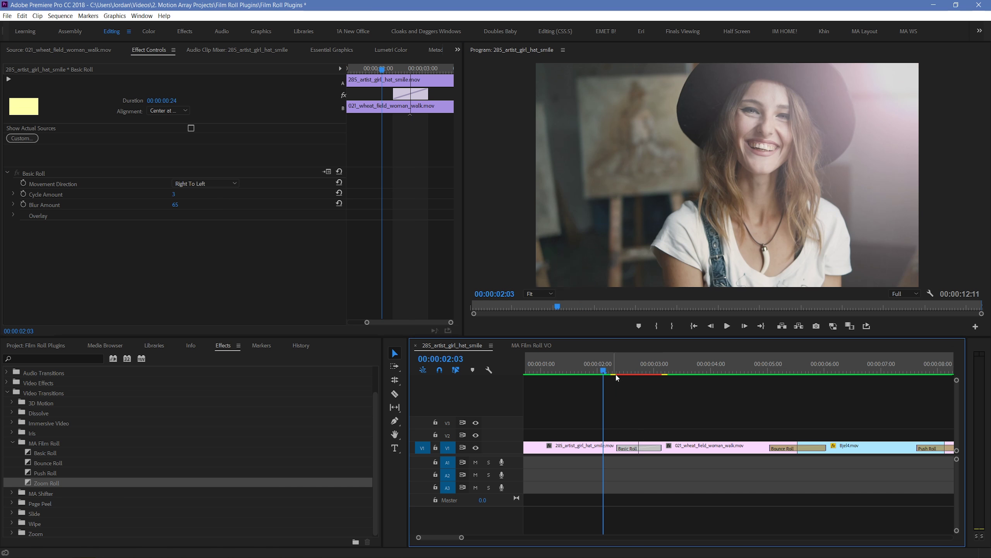
pyautogui.press('space')
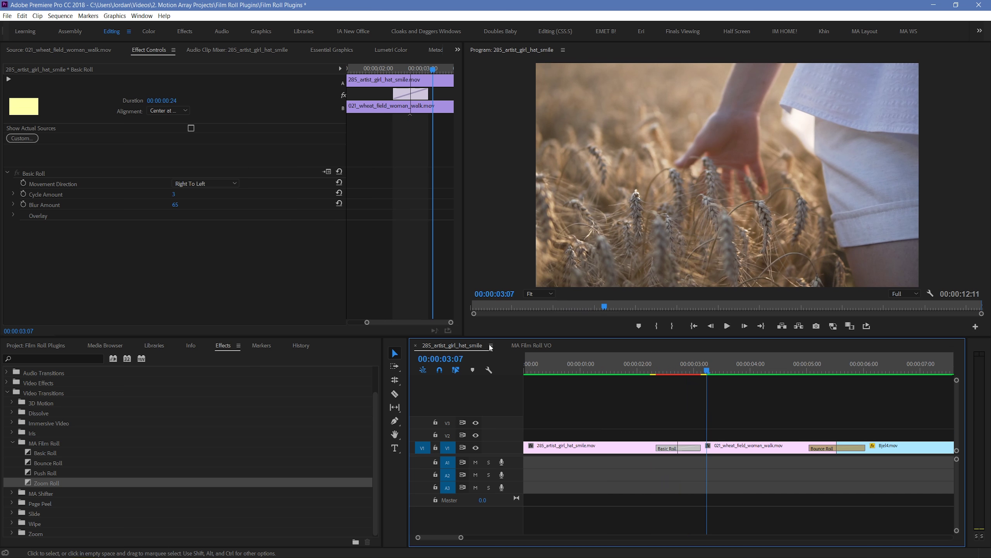
# Switch the roll direction to Top To Bottom and preview it.
pyautogui.click(191, 184)
pyautogui.click(198, 215)
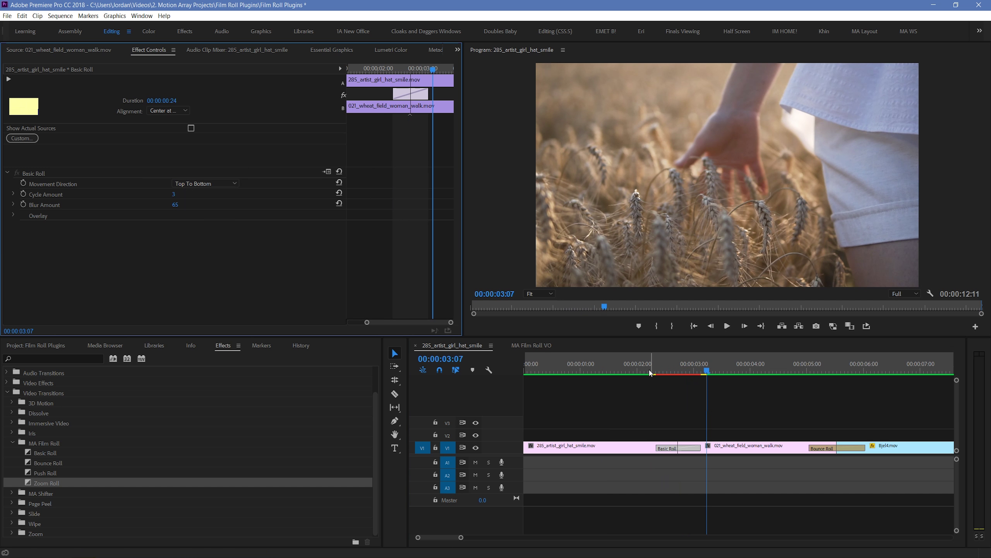
pyautogui.click(650, 371)
pyautogui.press('space')
pyautogui.press('space')
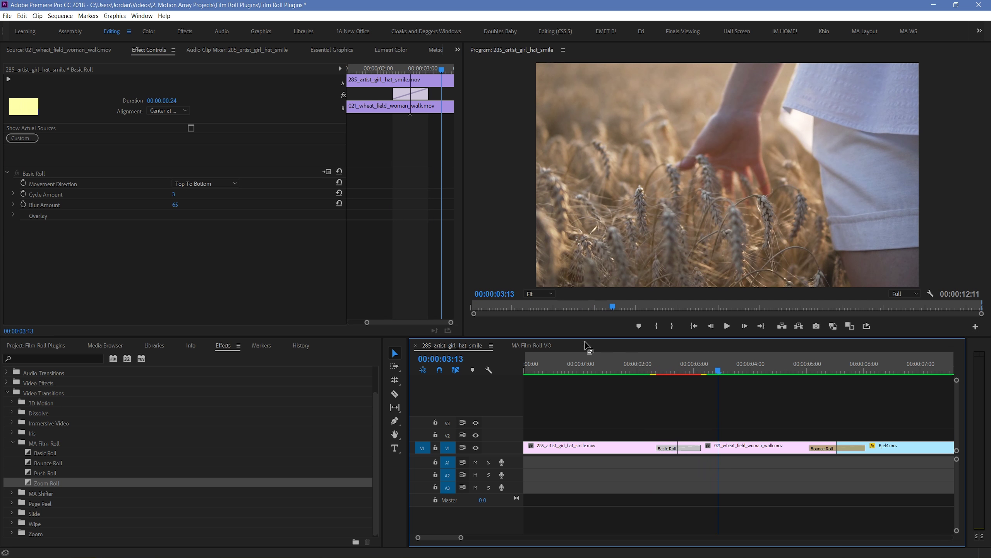
# Preview Bottom To Top, then set the direction back to Left To Right.
pyautogui.click(220, 183)
pyautogui.click(222, 226)
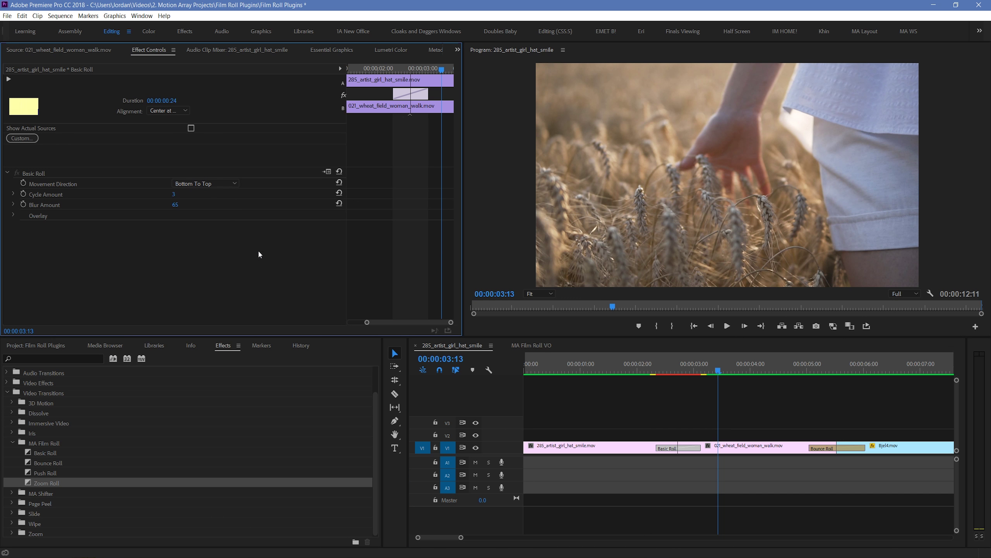
pyautogui.click(658, 371)
pyautogui.press('space')
pyautogui.press('space')
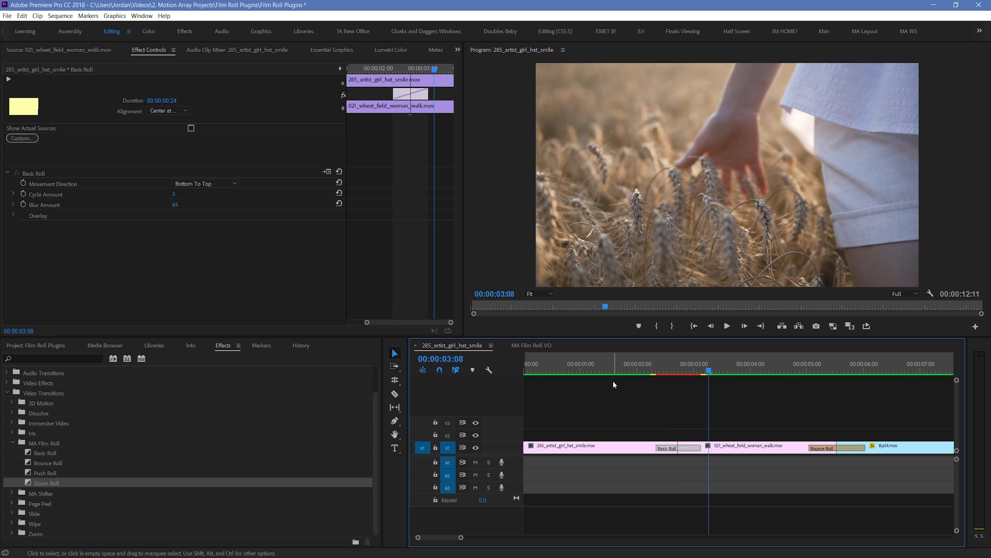
pyautogui.click(219, 183)
pyautogui.click(218, 194)
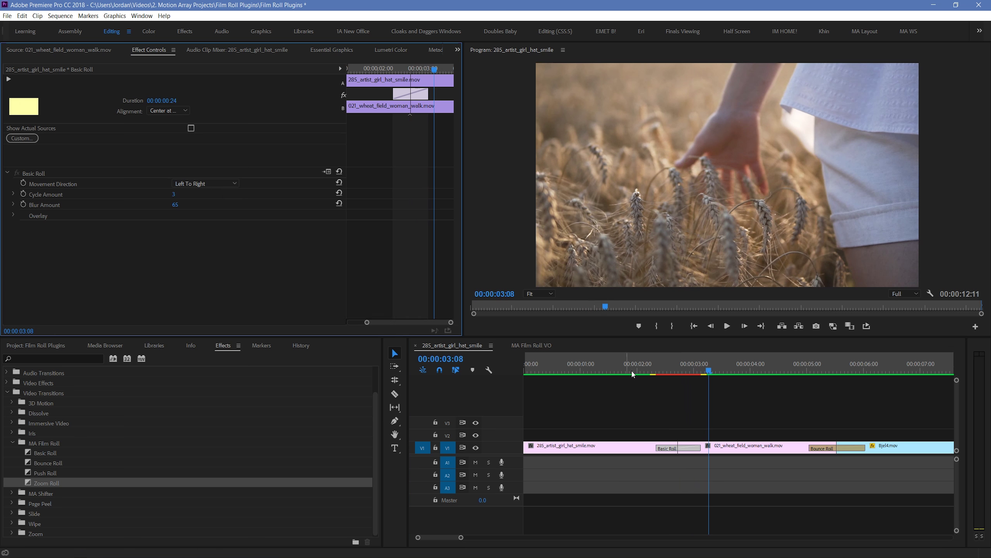
# Return the playhead to 02:03 and play through the Basic Roll transition.
pyautogui.click(643, 371)
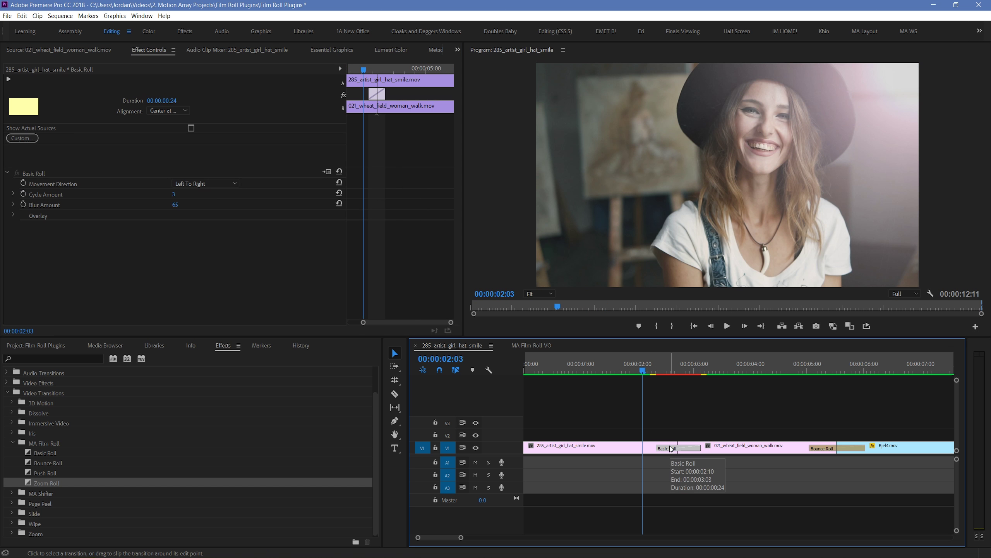
pyautogui.click(175, 194)
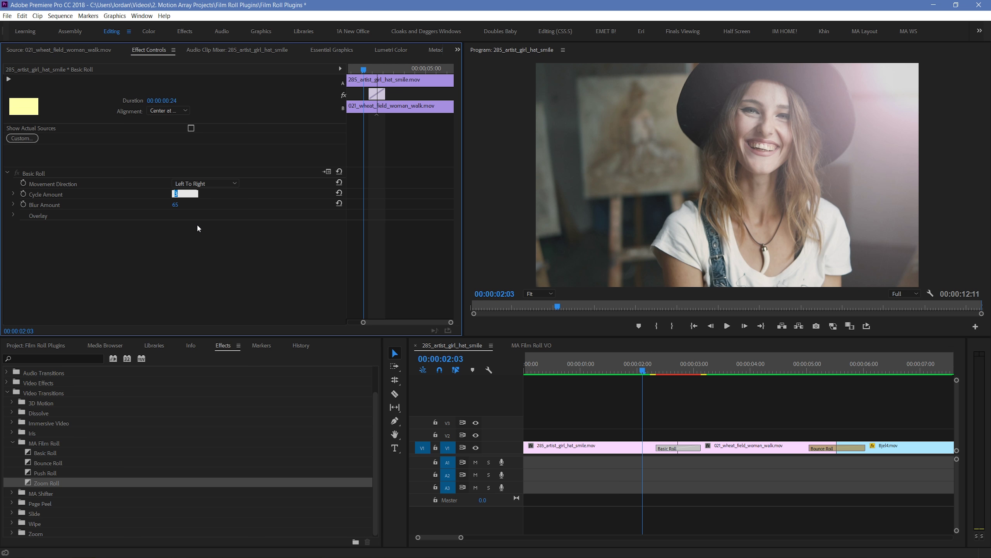
pyautogui.click(707, 408)
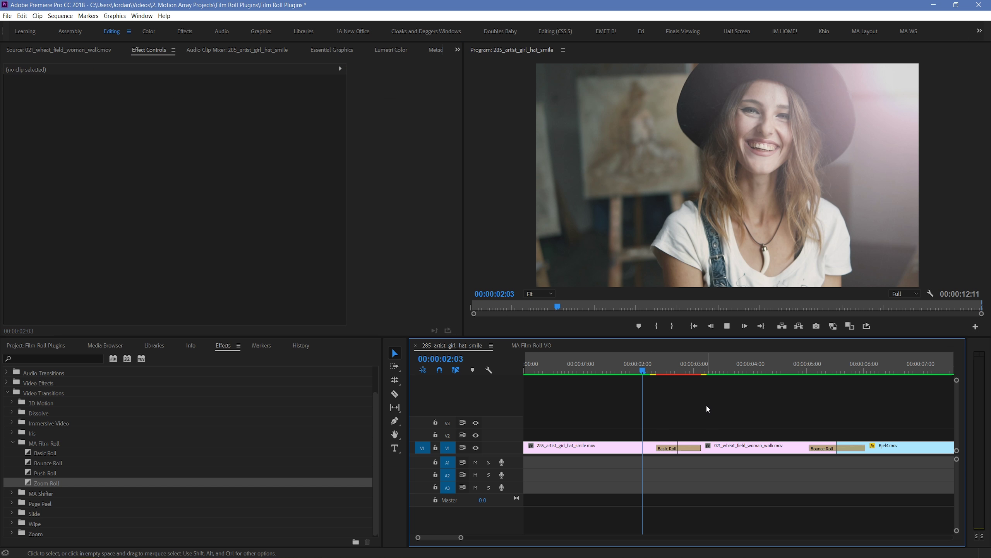
pyautogui.press('space')
pyautogui.press('space')
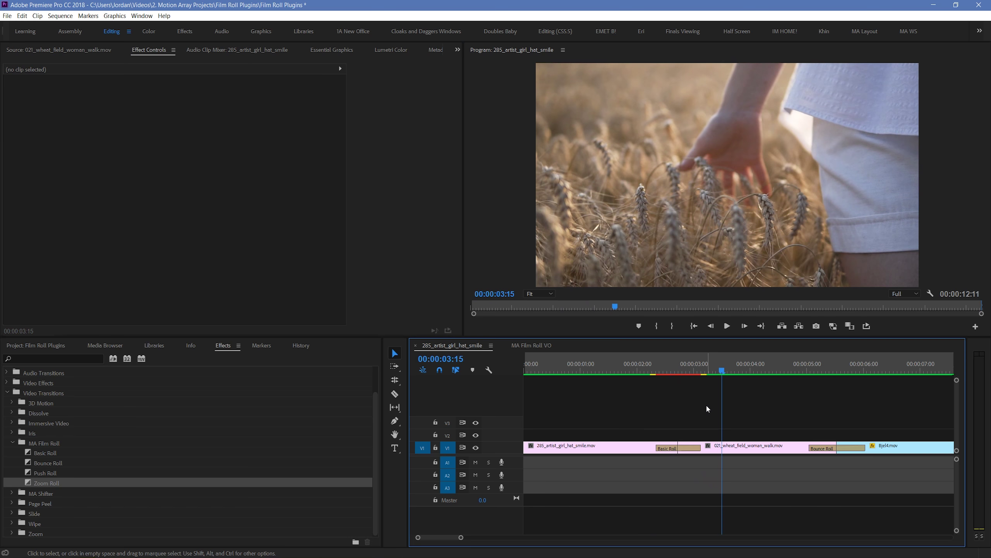
# Set Basic Roll's Cycle Amount to 20 and preview the transition.
pyautogui.click(681, 446)
pyautogui.click(176, 194)
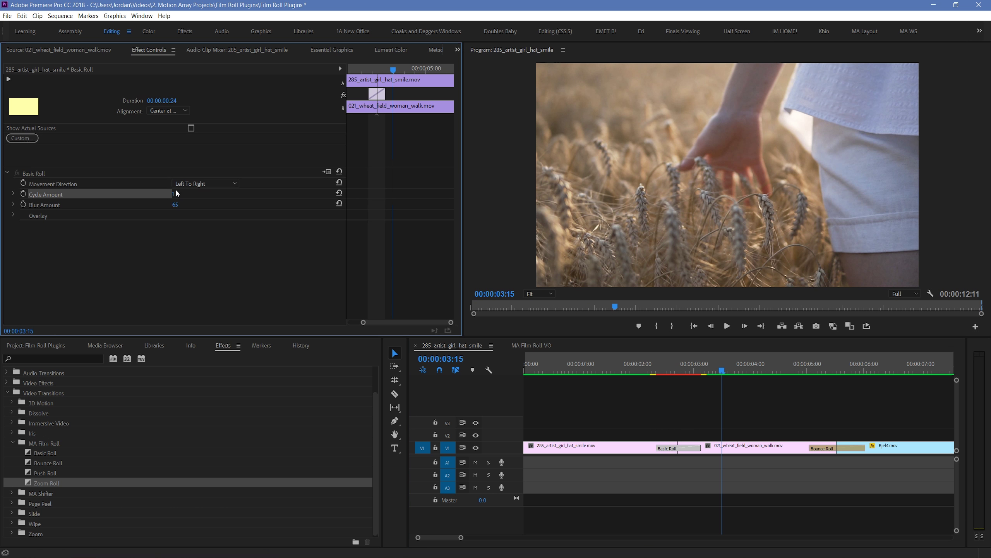
pyautogui.write('20')
pyautogui.press('Return')
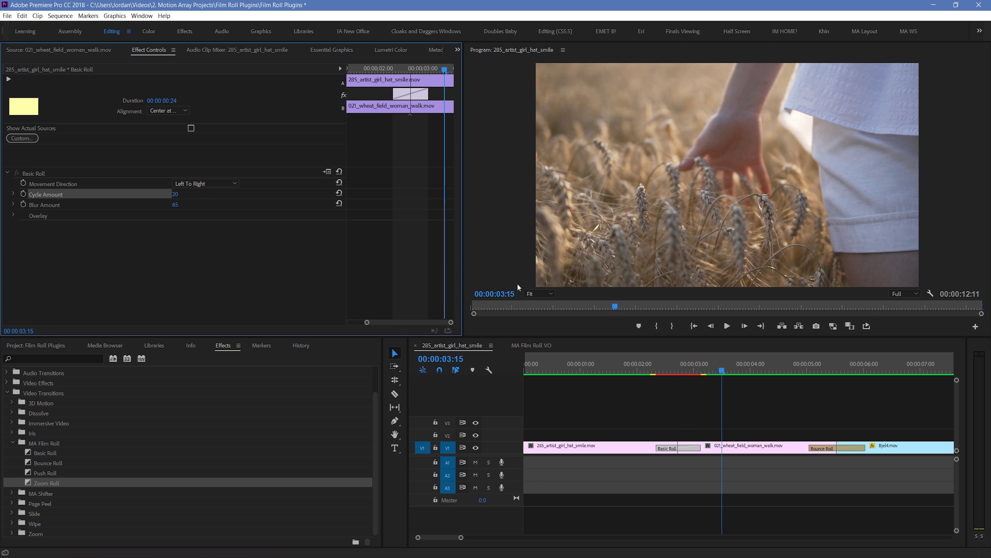
pyautogui.click(644, 366)
pyautogui.press('space')
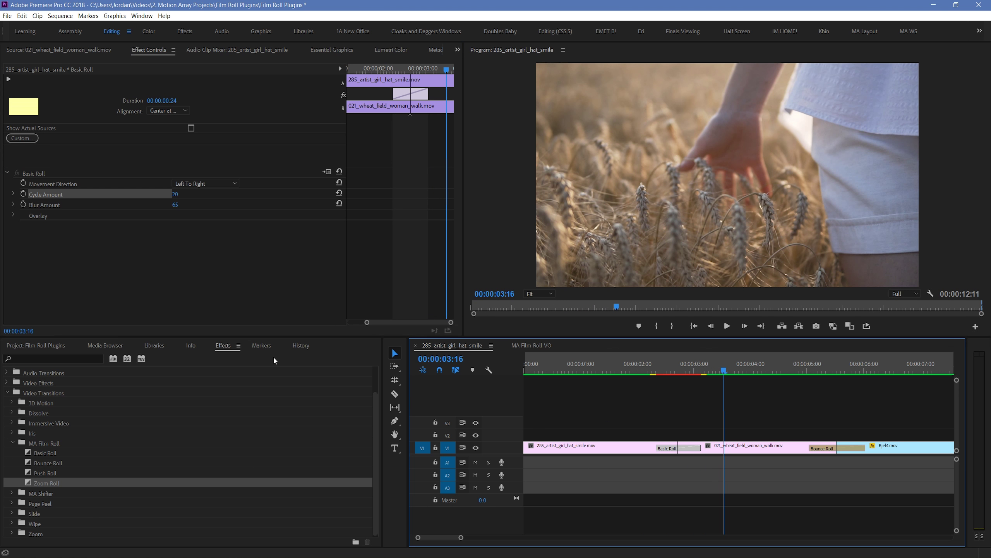
# Drop the Basic Roll Blur Amount to 0 and scrub back to about 02:14.
pyautogui.click(145, 206)
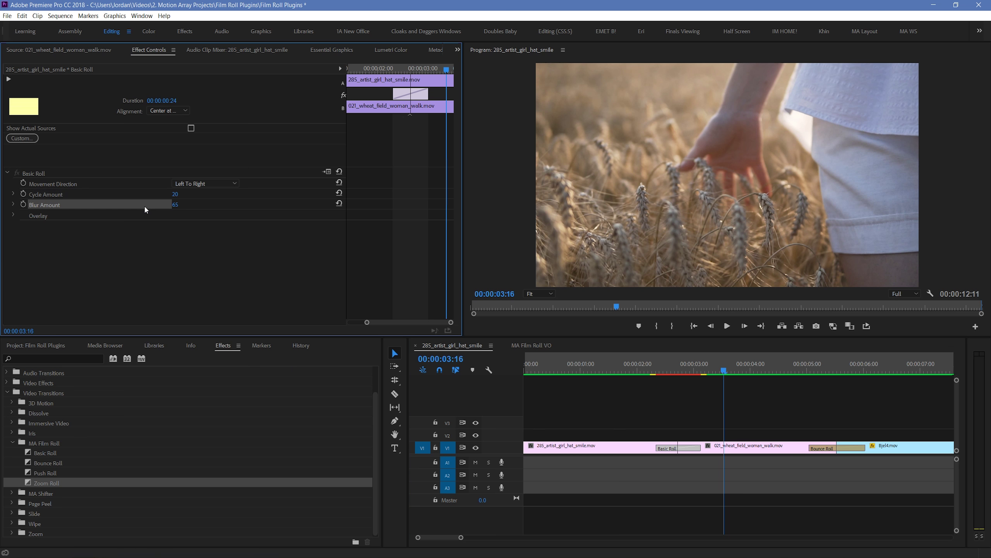
pyautogui.moveTo(175, 204); pyautogui.dragTo(150, 205)
pyautogui.moveTo(673, 366); pyautogui.dragTo(692, 375)
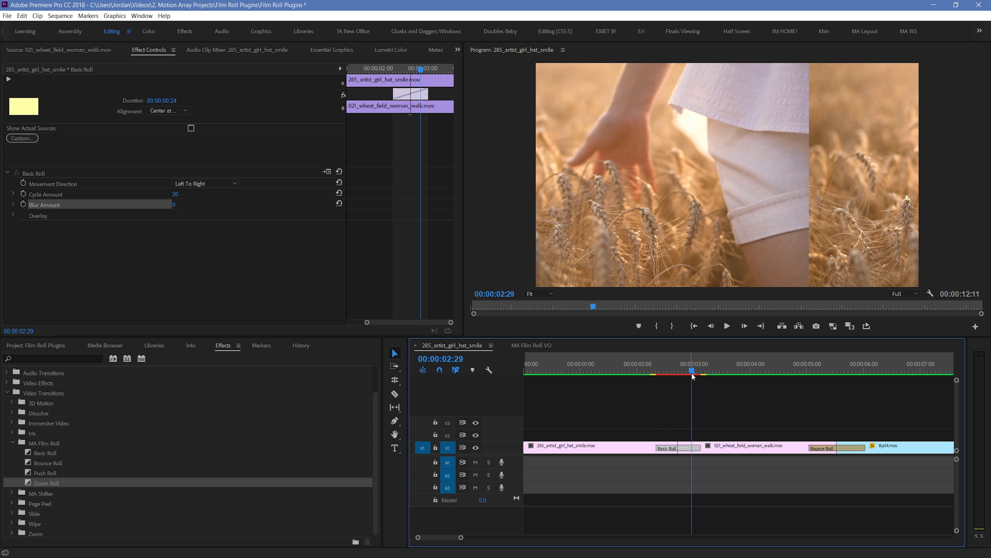
# Set Blur Amount to 100 and scrub through the transition to check the blur.
pyautogui.click(176, 205)
pyautogui.write('100')
pyautogui.press('Return')
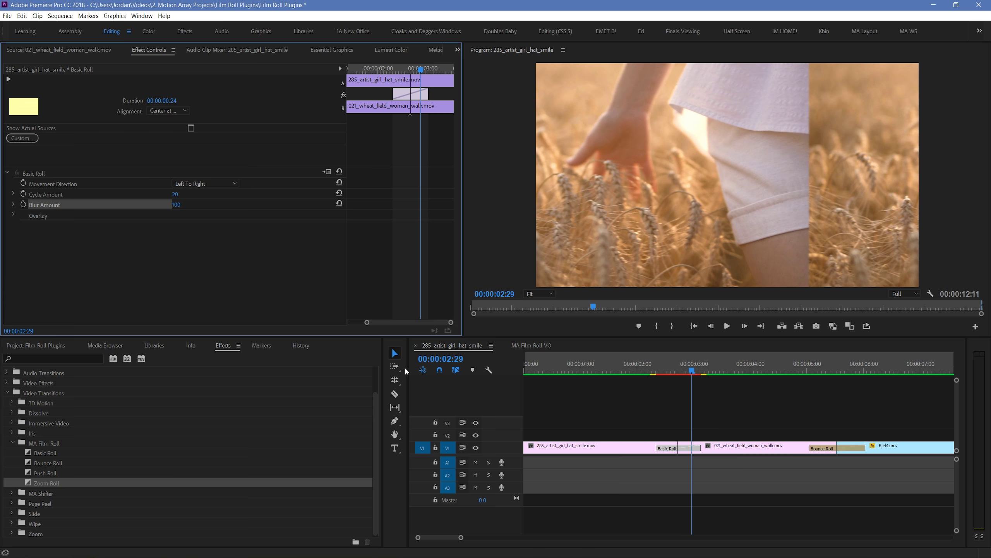
pyautogui.click(662, 366)
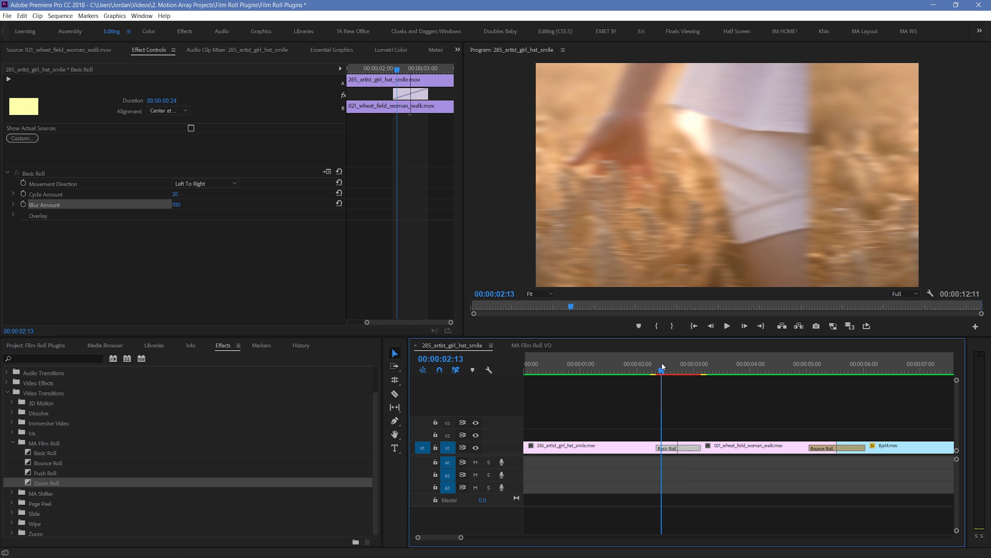
pyautogui.moveTo(662, 366); pyautogui.dragTo(687, 374)
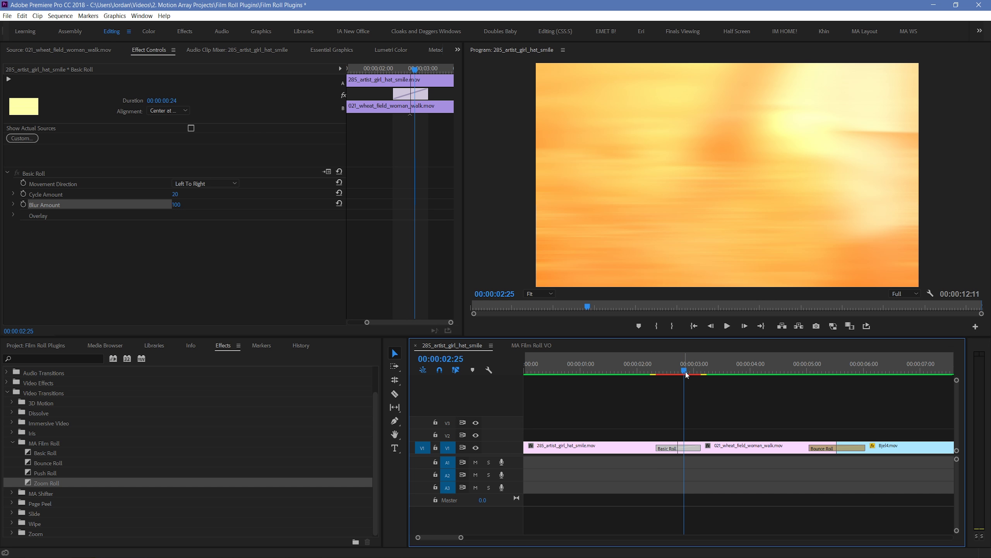
# Expand Overlay, set its colour to cyan, and scrub back to 02:18 to preview.
pyautogui.click(13, 215)
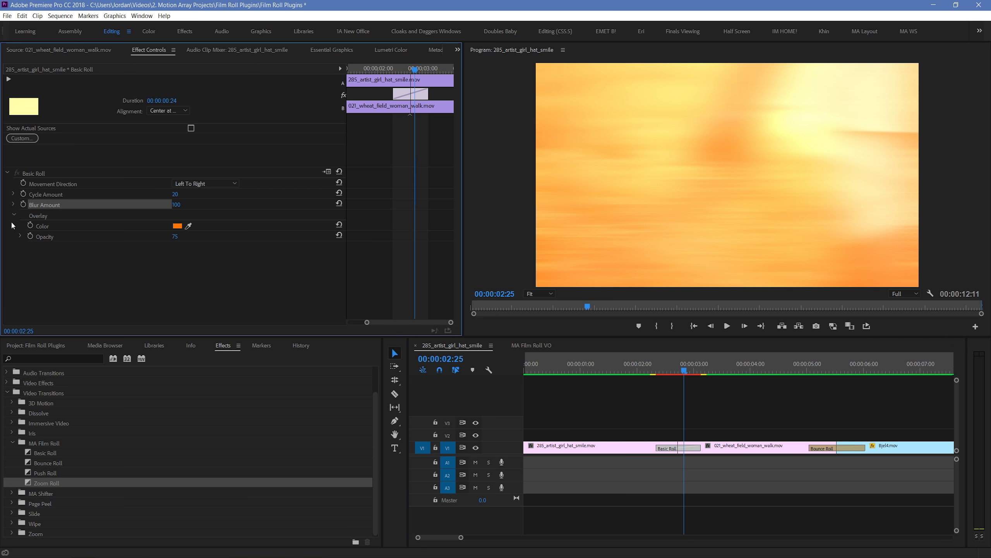
pyautogui.click(177, 226)
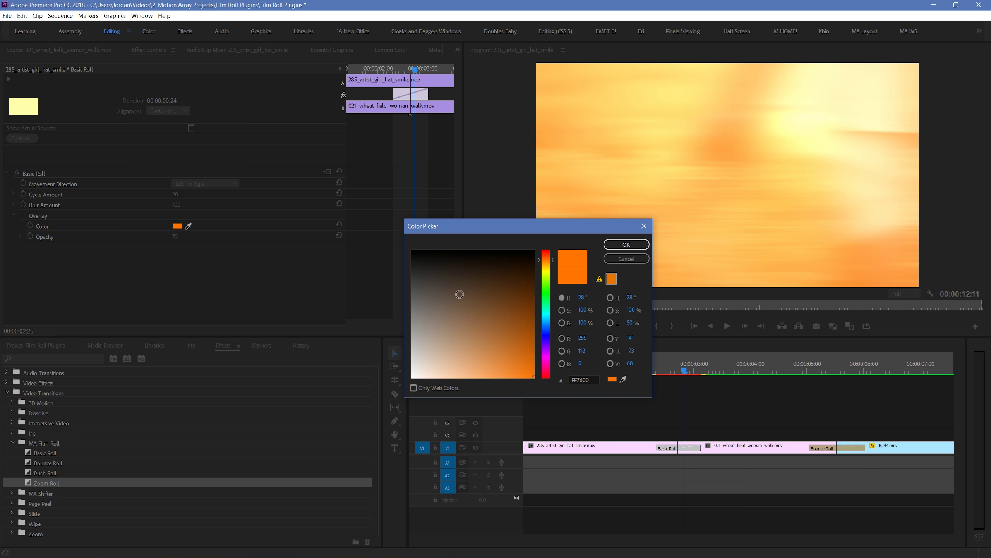
pyautogui.click(545, 318)
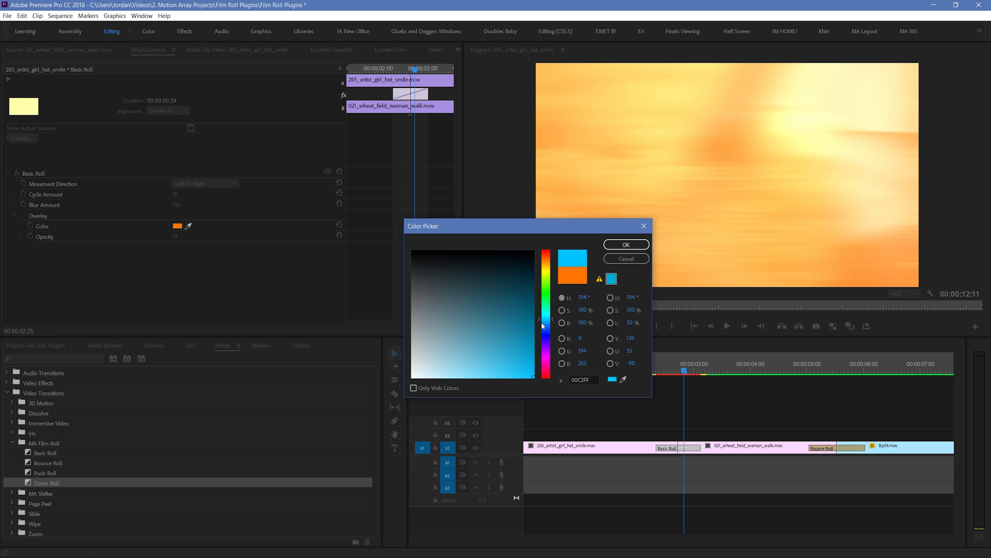
pyautogui.click(607, 246)
pyautogui.moveTo(675, 365); pyautogui.dragTo(666, 370)
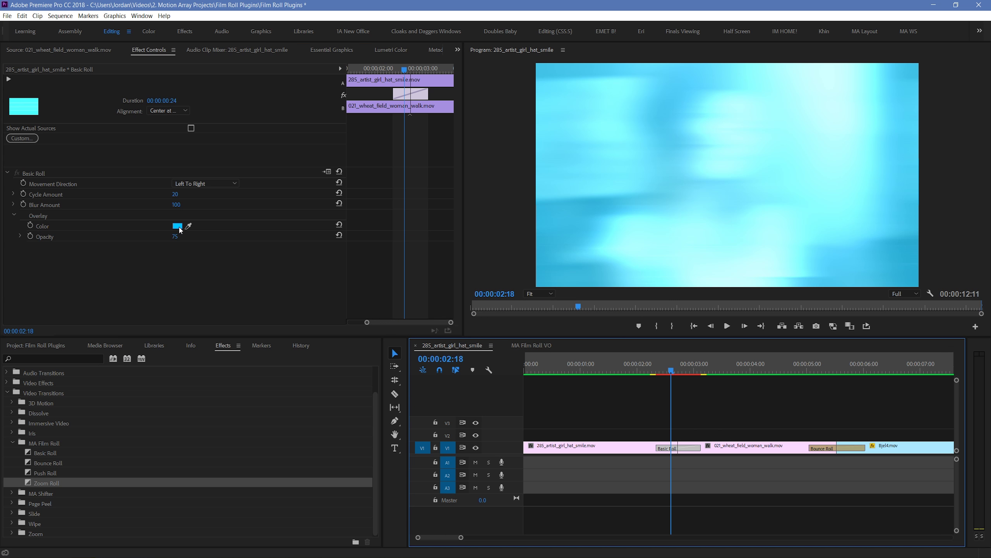
# Try a green overlay colour, then settle on white.
pyautogui.click(177, 225)
pyautogui.click(546, 292)
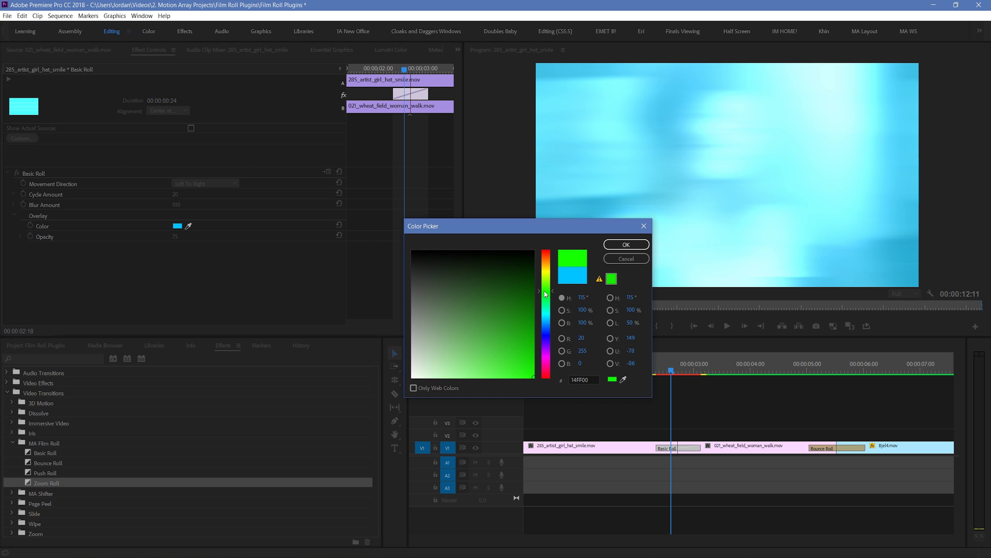
pyautogui.click(626, 245)
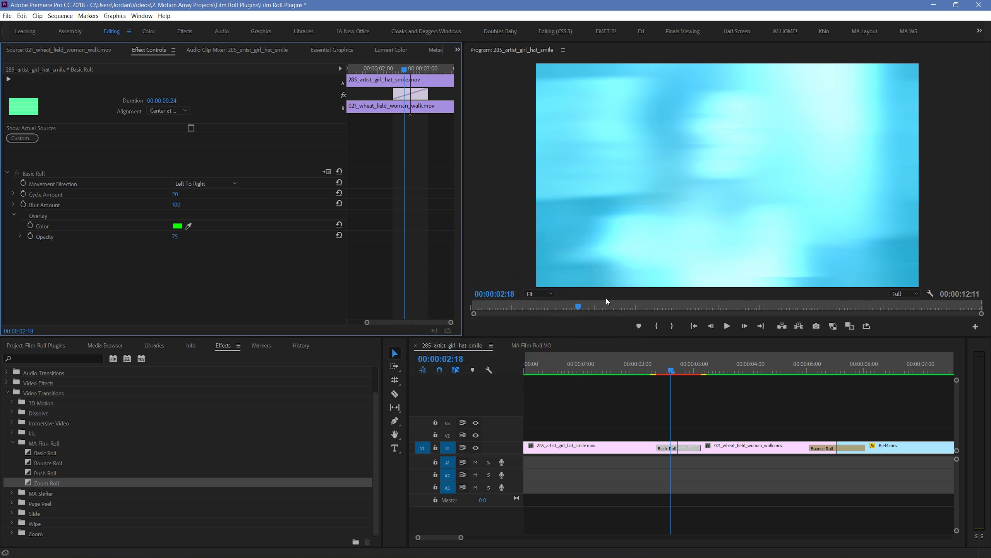
pyautogui.click(178, 225)
pyautogui.moveTo(425, 335); pyautogui.dragTo(411, 376)
pyautogui.click(644, 245)
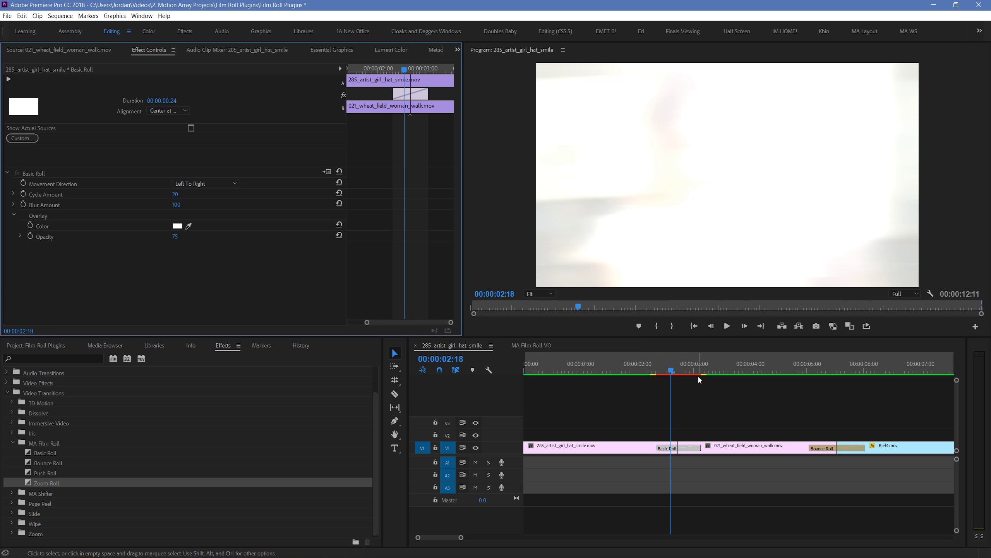
# Try the overlay Opacity at 100, then at 0.
pyautogui.click(175, 236)
pyautogui.write('100')
pyautogui.press('Return')
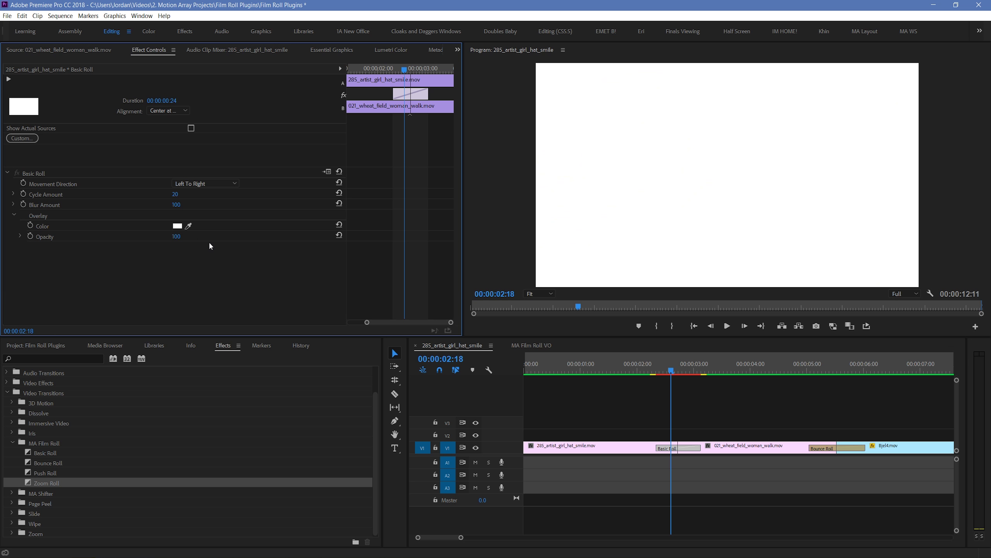
pyautogui.click(177, 237)
pyautogui.write('0')
pyautogui.press('Return')
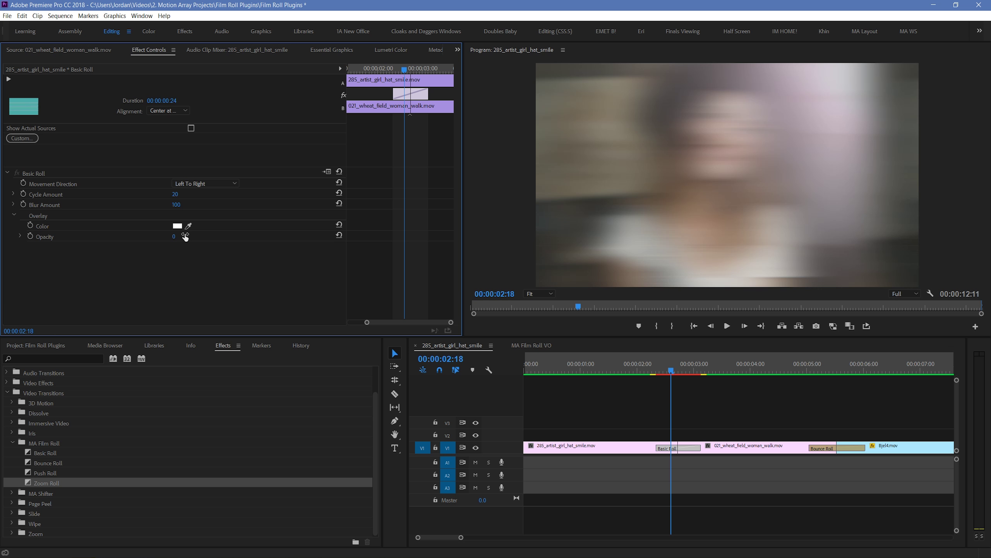
# Set the overlay Opacity to 70 and play the sequence to preview Basic Roll.
pyautogui.click(184, 236)
pyautogui.write('70')
pyautogui.press('Return')
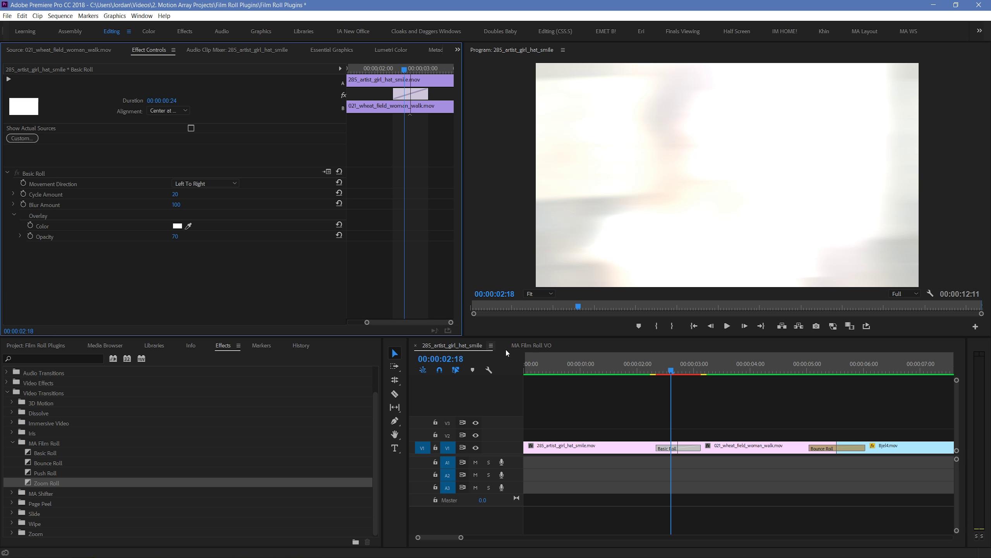
pyautogui.click(626, 389)
pyautogui.press('space')
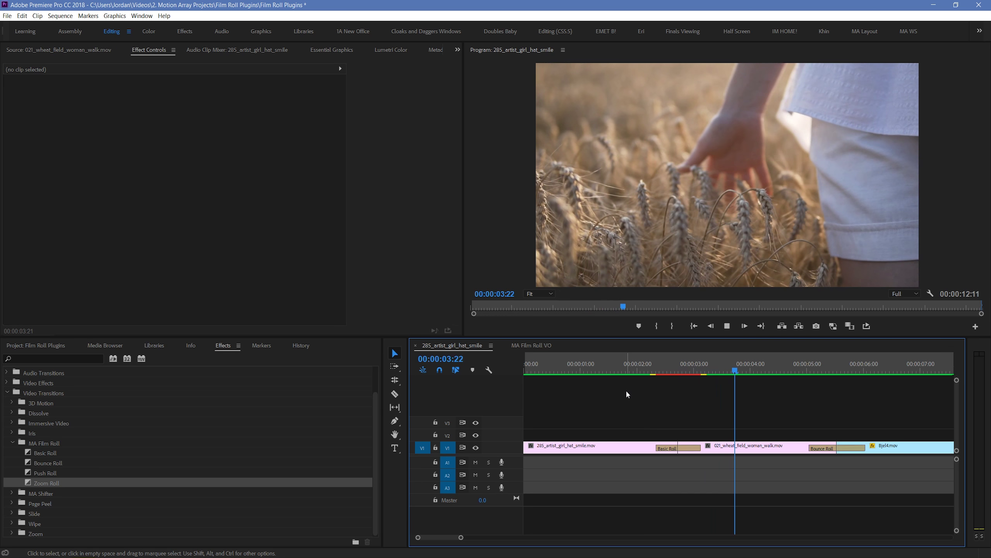
# Fit the sequence in the timeline, select Push Roll, and lower its Scale to 80.
pyautogui.press('space')
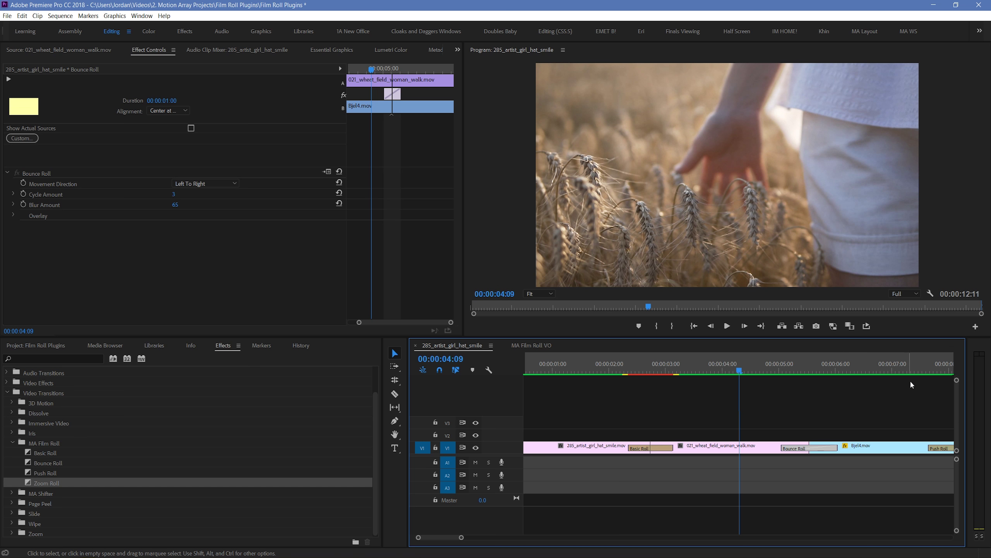
pyautogui.click(907, 409)
pyautogui.press('\\')
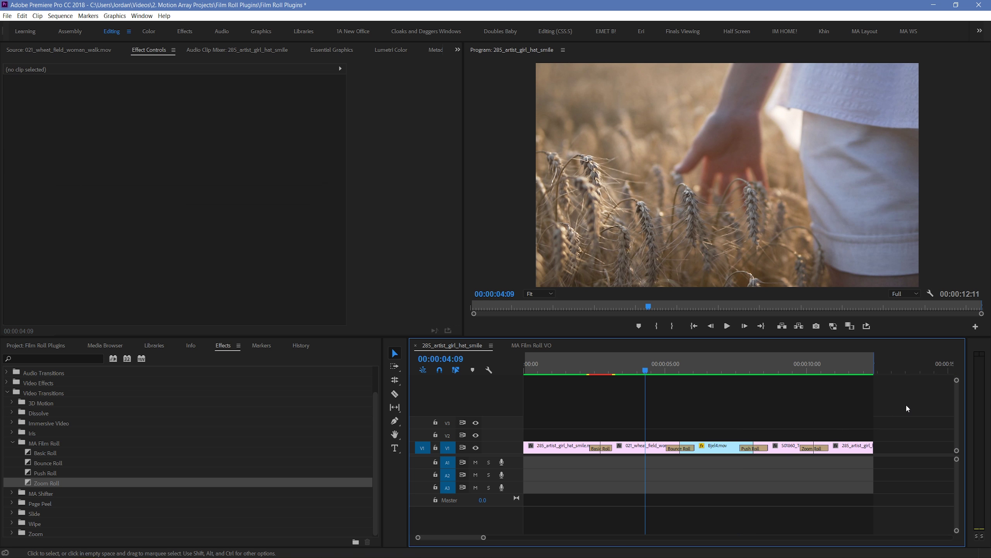
pyautogui.click(757, 369)
pyautogui.click(758, 449)
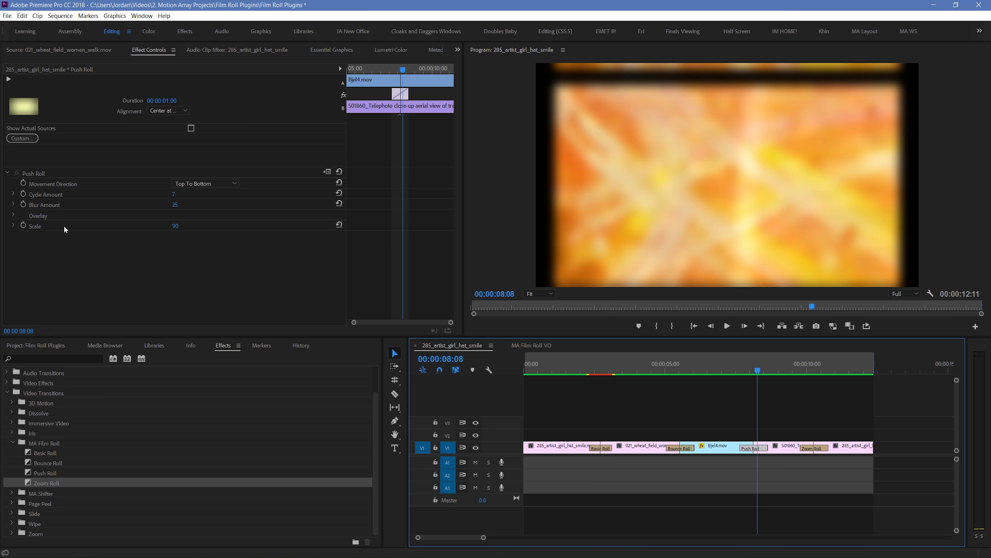
pyautogui.click(13, 226)
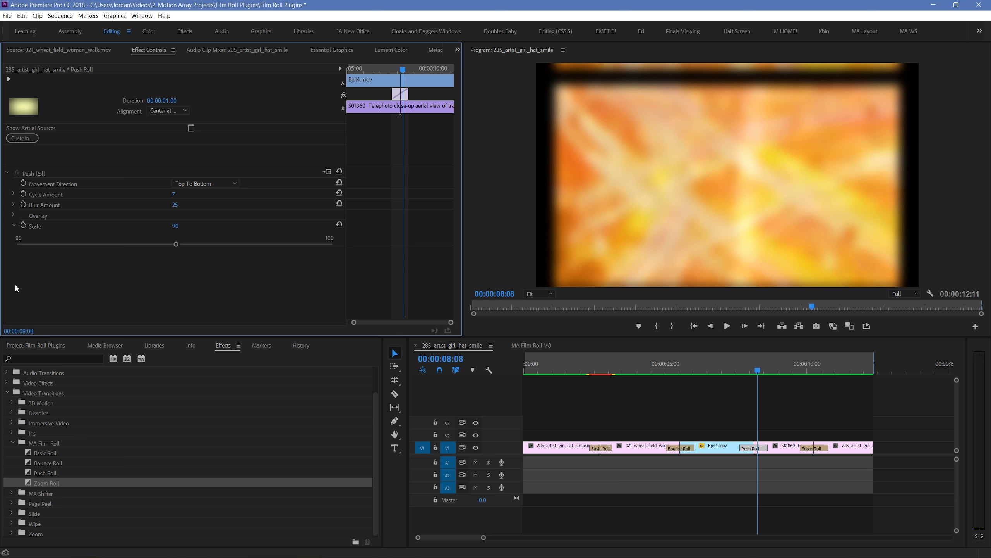
pyautogui.moveTo(167, 243); pyautogui.dragTo(16, 243)
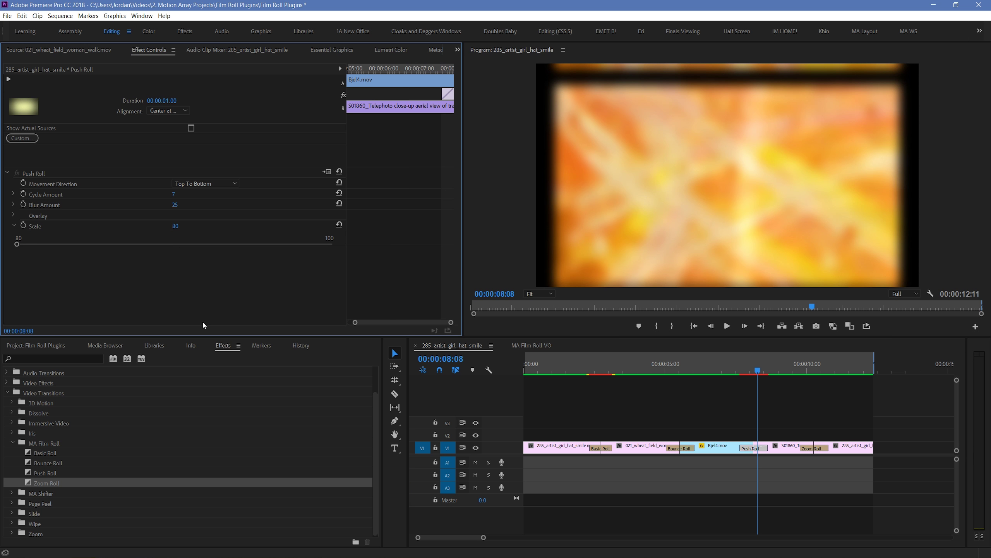
# Mark a range around Push Roll, loop-play it, then reselect the transition.
pyautogui.click(734, 365)
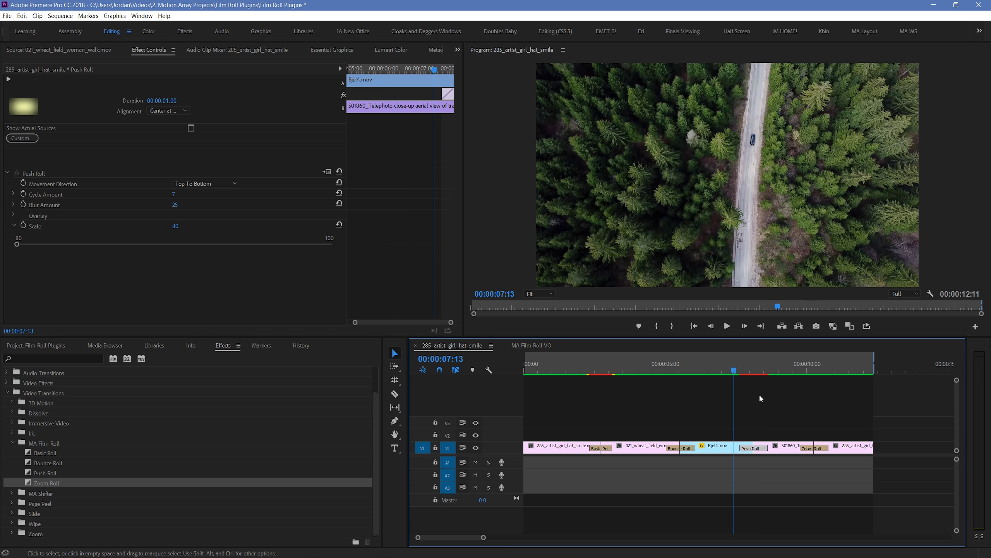
pyautogui.press('/')
pyautogui.press('space')
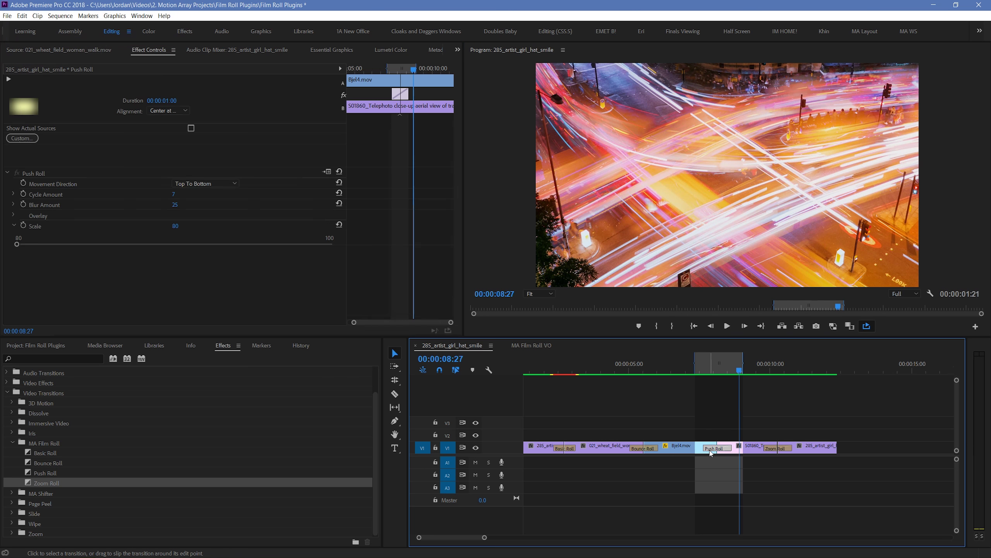
pyautogui.click(773, 401)
pyautogui.press('space')
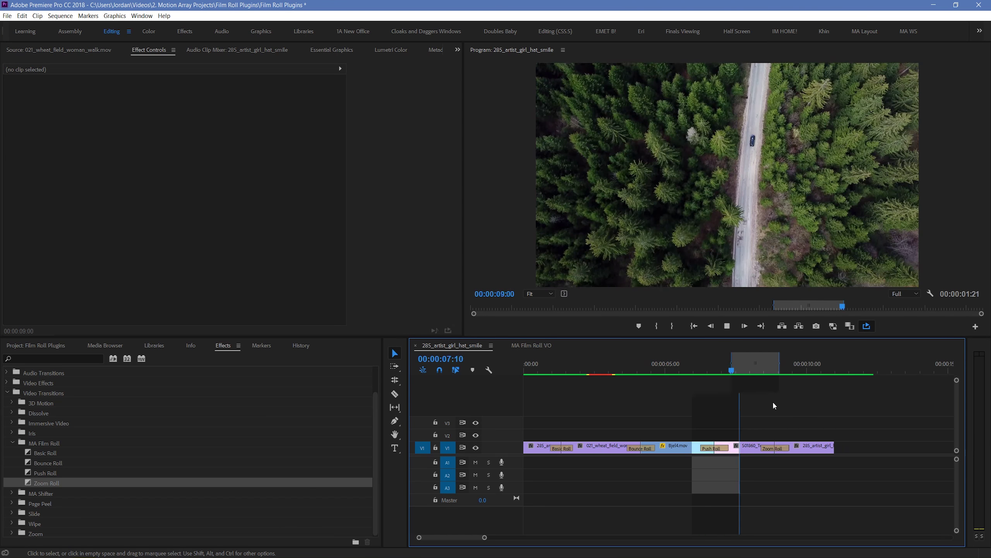
pyautogui.click(718, 448)
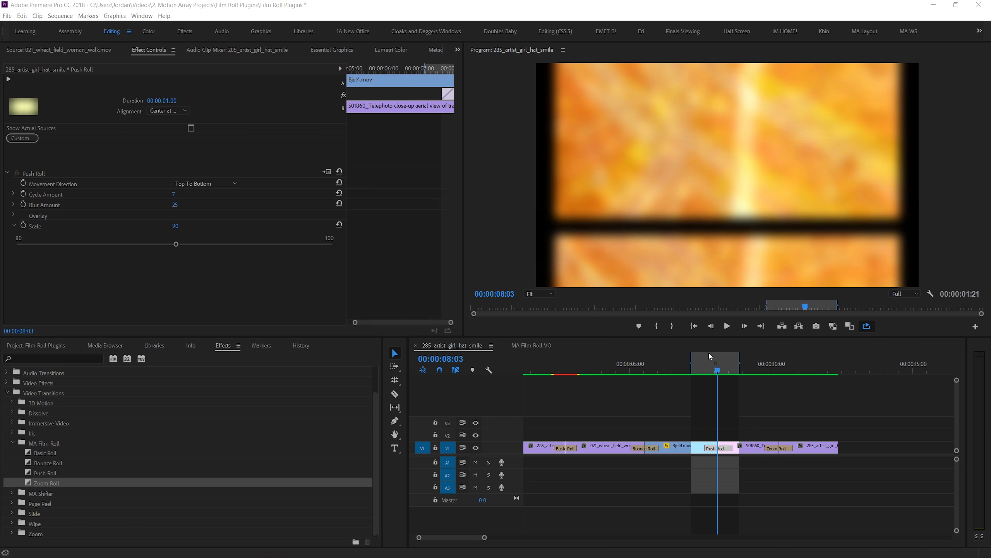
# Clear the old In/Out, mark a range around Zoom Roll and loop-play it.
pyautogui.rightClick(709, 363)
pyautogui.click(747, 246)
pyautogui.click(757, 365)
pyautogui.press('x')
pyautogui.press('space')
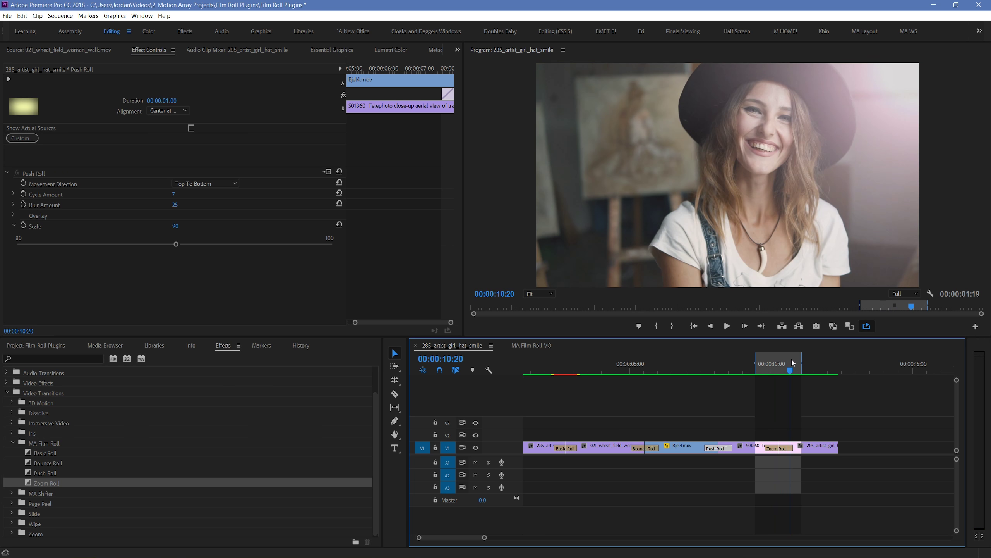
# Set the Zoom Roll Scale to 100 and preview the transition.
pyautogui.click(778, 449)
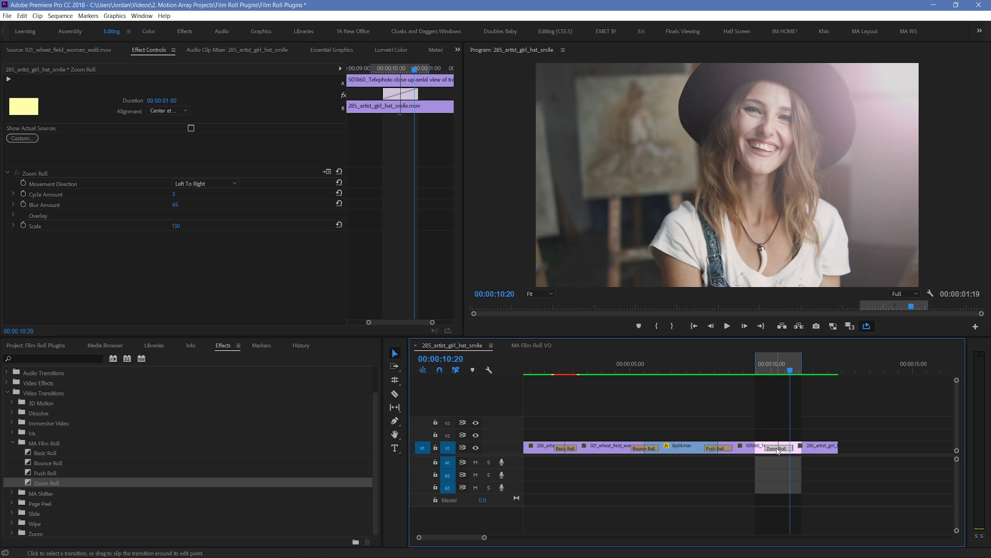
pyautogui.click(16, 227)
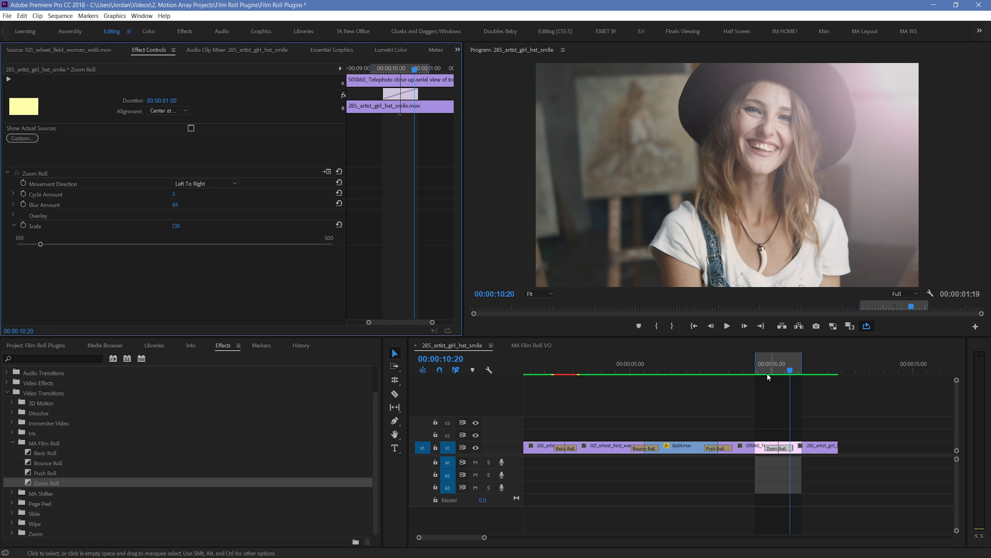
pyautogui.moveTo(781, 374); pyautogui.dragTo(794, 376)
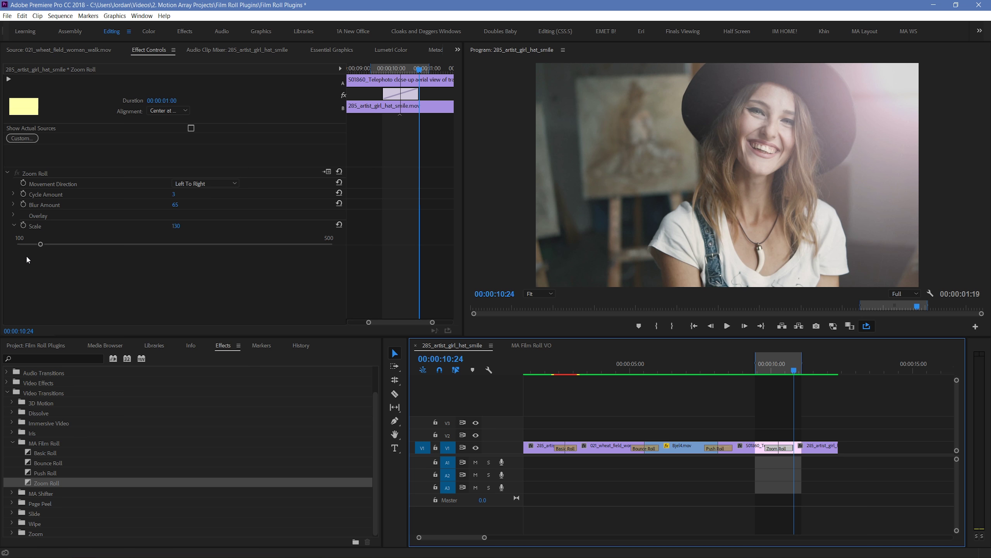
pyautogui.moveTo(41, 245); pyautogui.dragTo(42, 246)
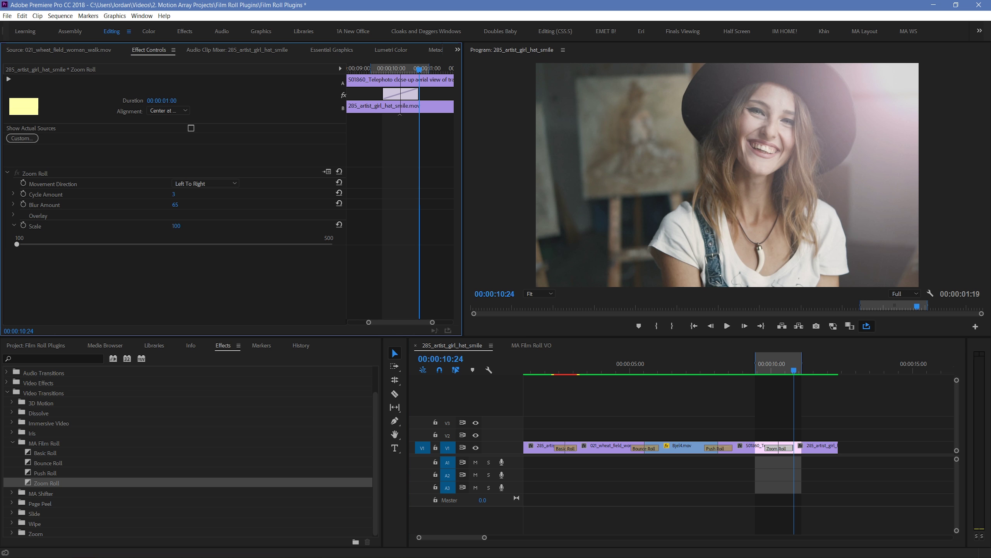
pyautogui.click(777, 393)
pyautogui.press('space')
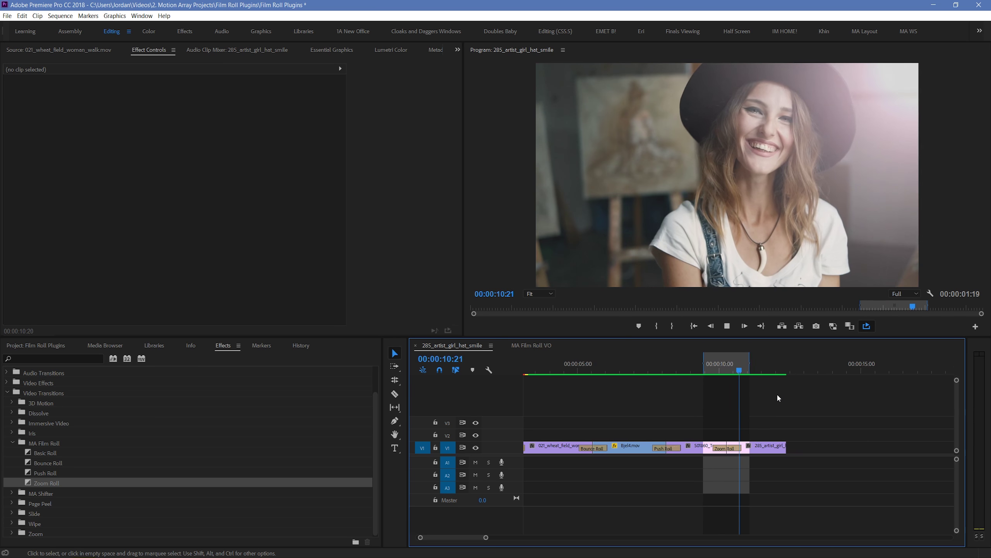
pyautogui.press('space')
# Set the Zoom Roll Scale to 175 and play the preview again.
pyautogui.click(725, 448)
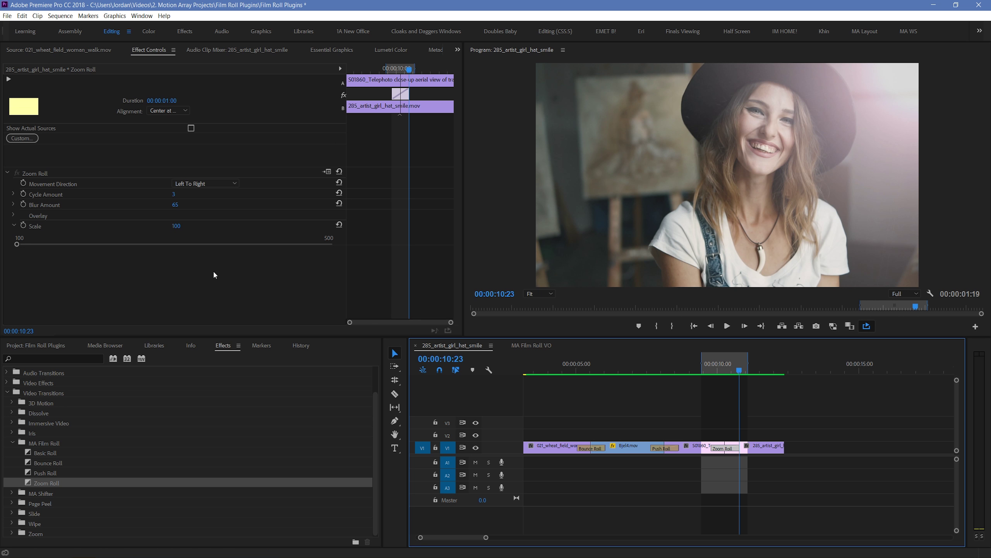
pyautogui.click(176, 226)
pyautogui.write('175')
pyautogui.press('Return')
pyautogui.hotkey('shift', 'space')
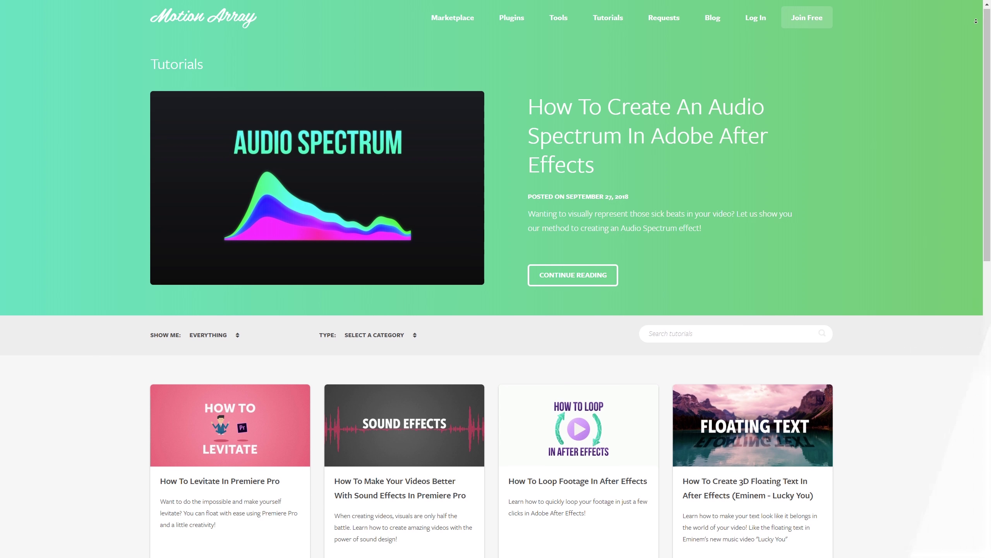
# Scroll down the Motion Array Tutorials page to reveal cards like 'How To Levitate In Premiere Pro'.
pyautogui.scroll(-2, 976, 22)
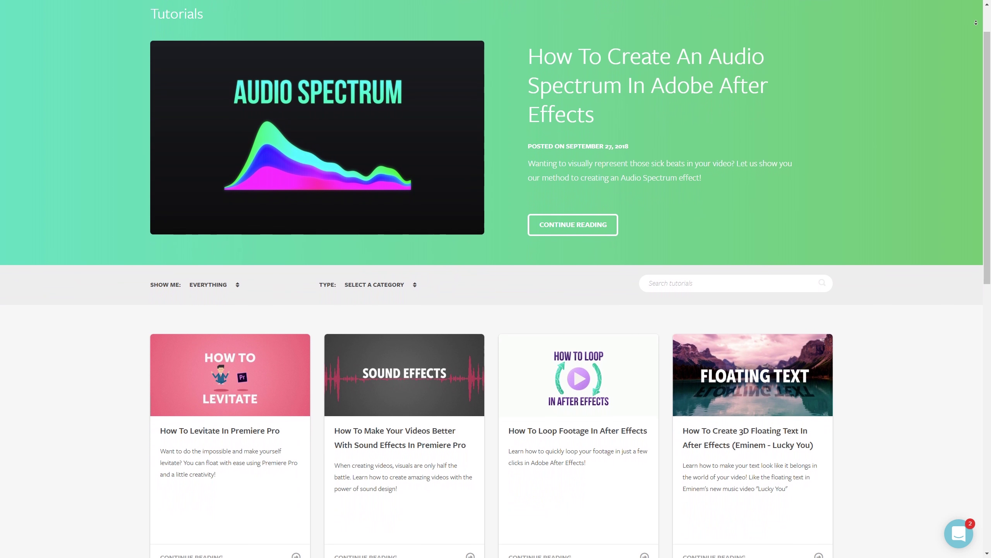
pyautogui.scroll(-2, 976, 22)
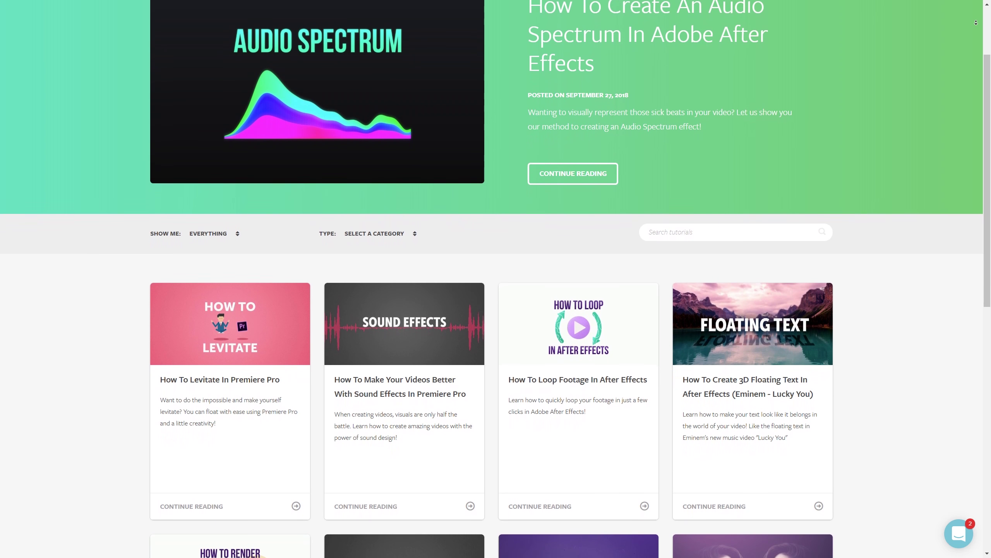
pyautogui.scroll(-2, 976, 22)
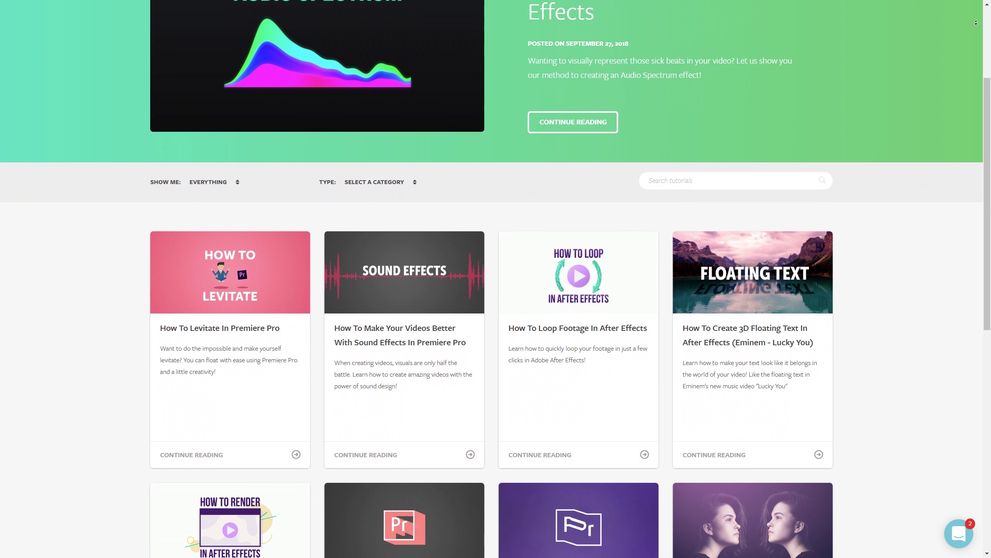
pyautogui.scroll(-2, 976, 22)
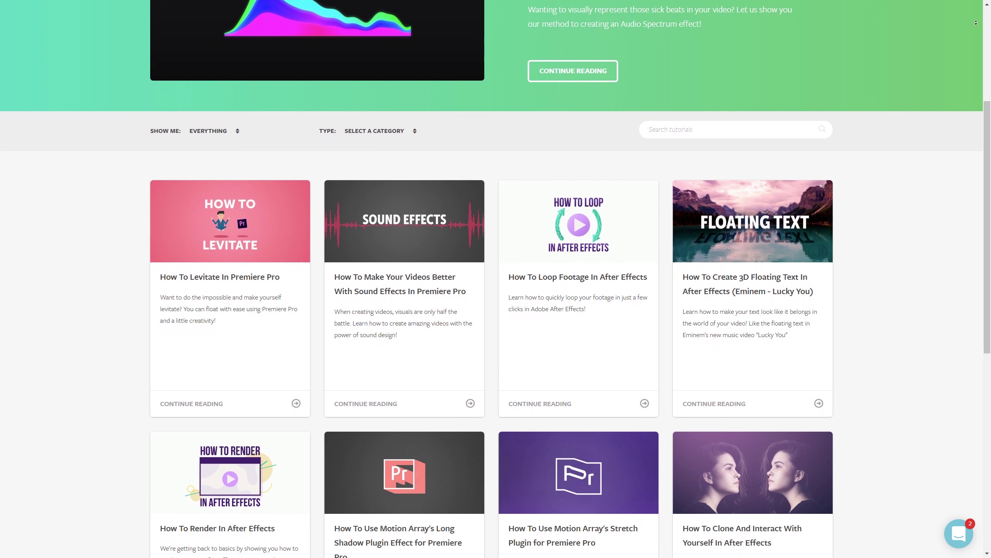
pyautogui.scroll(-2, 976, 22)
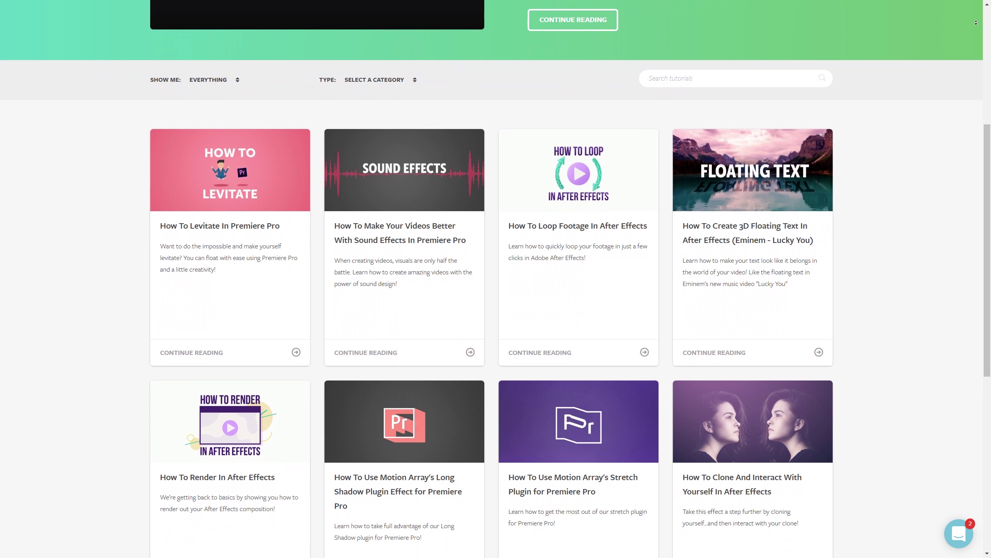